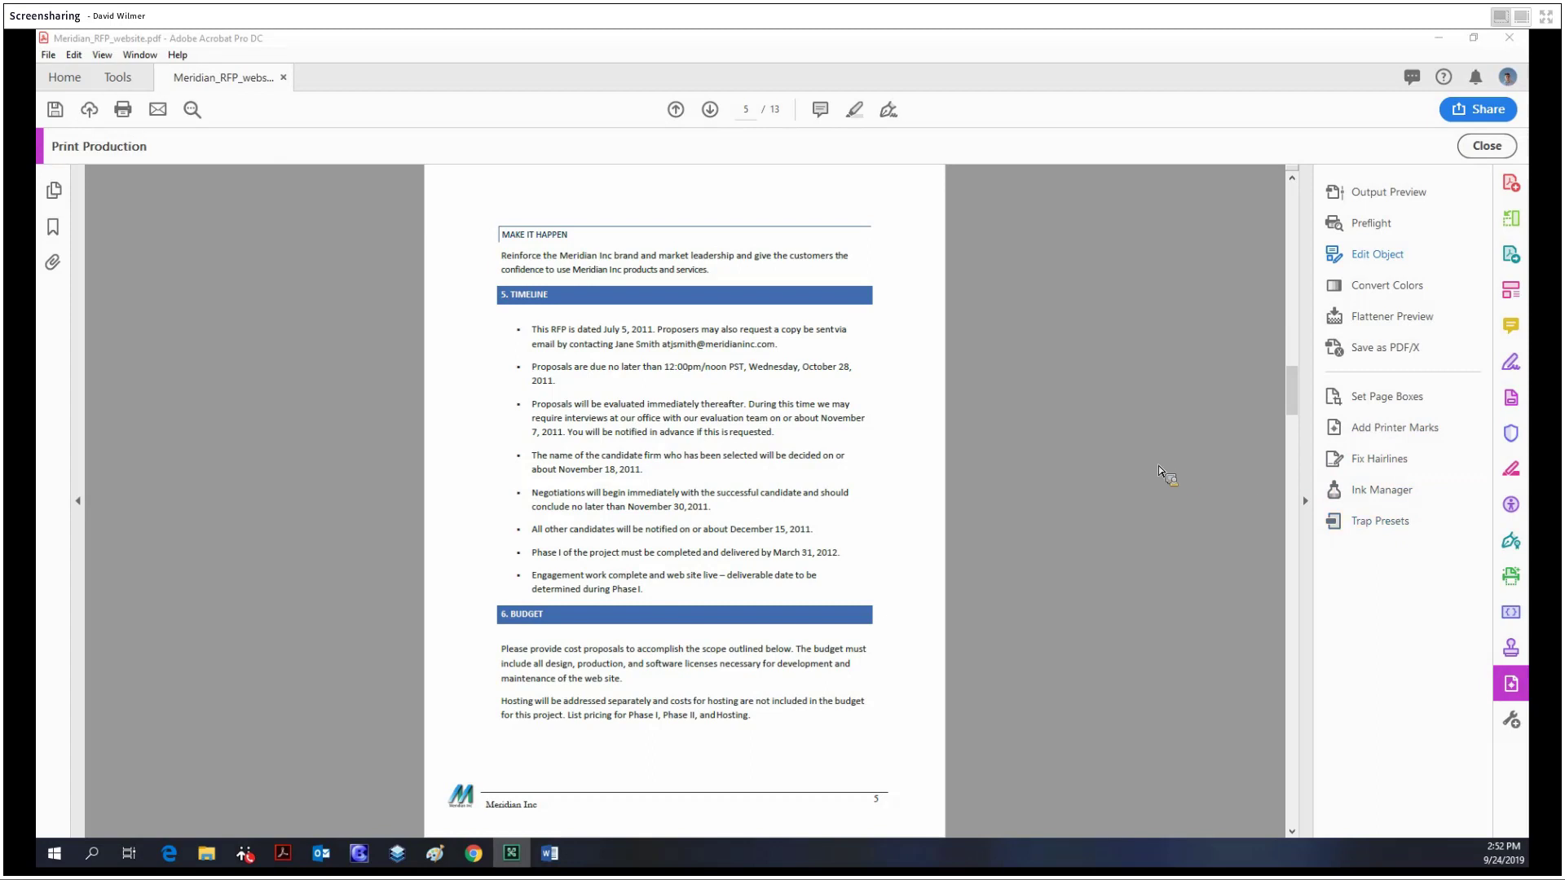
# Step: Open the Set Page Boxes dialog for page 5 from Print Production
pyautogui.click(1376, 407)
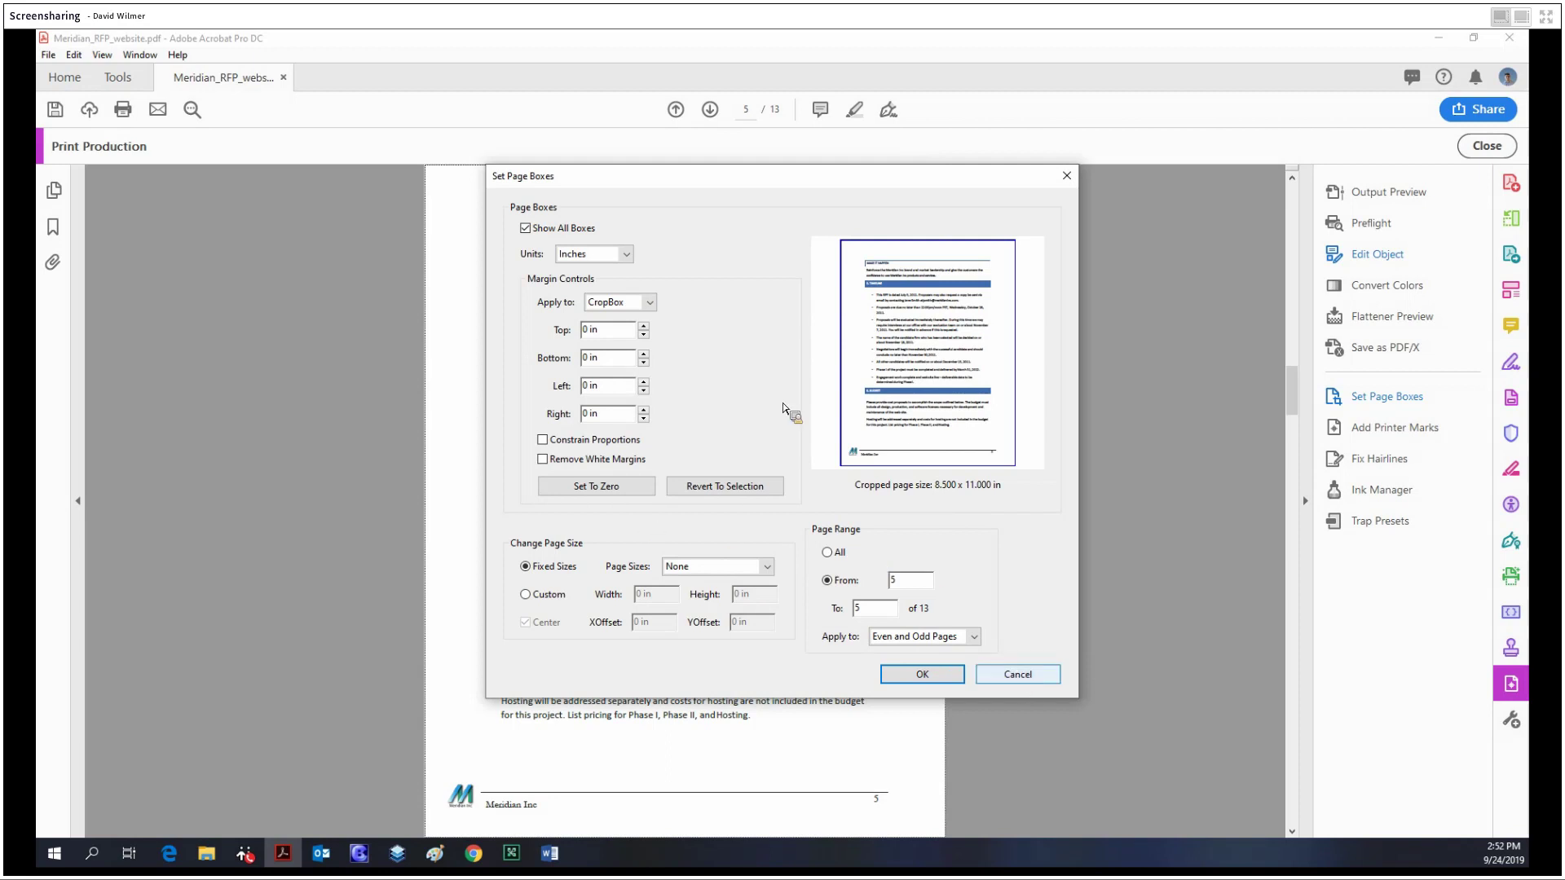
# Step: Browse the ArtBox, TrimBox and BleedBox options in the page box list
pyautogui.click(650, 302)
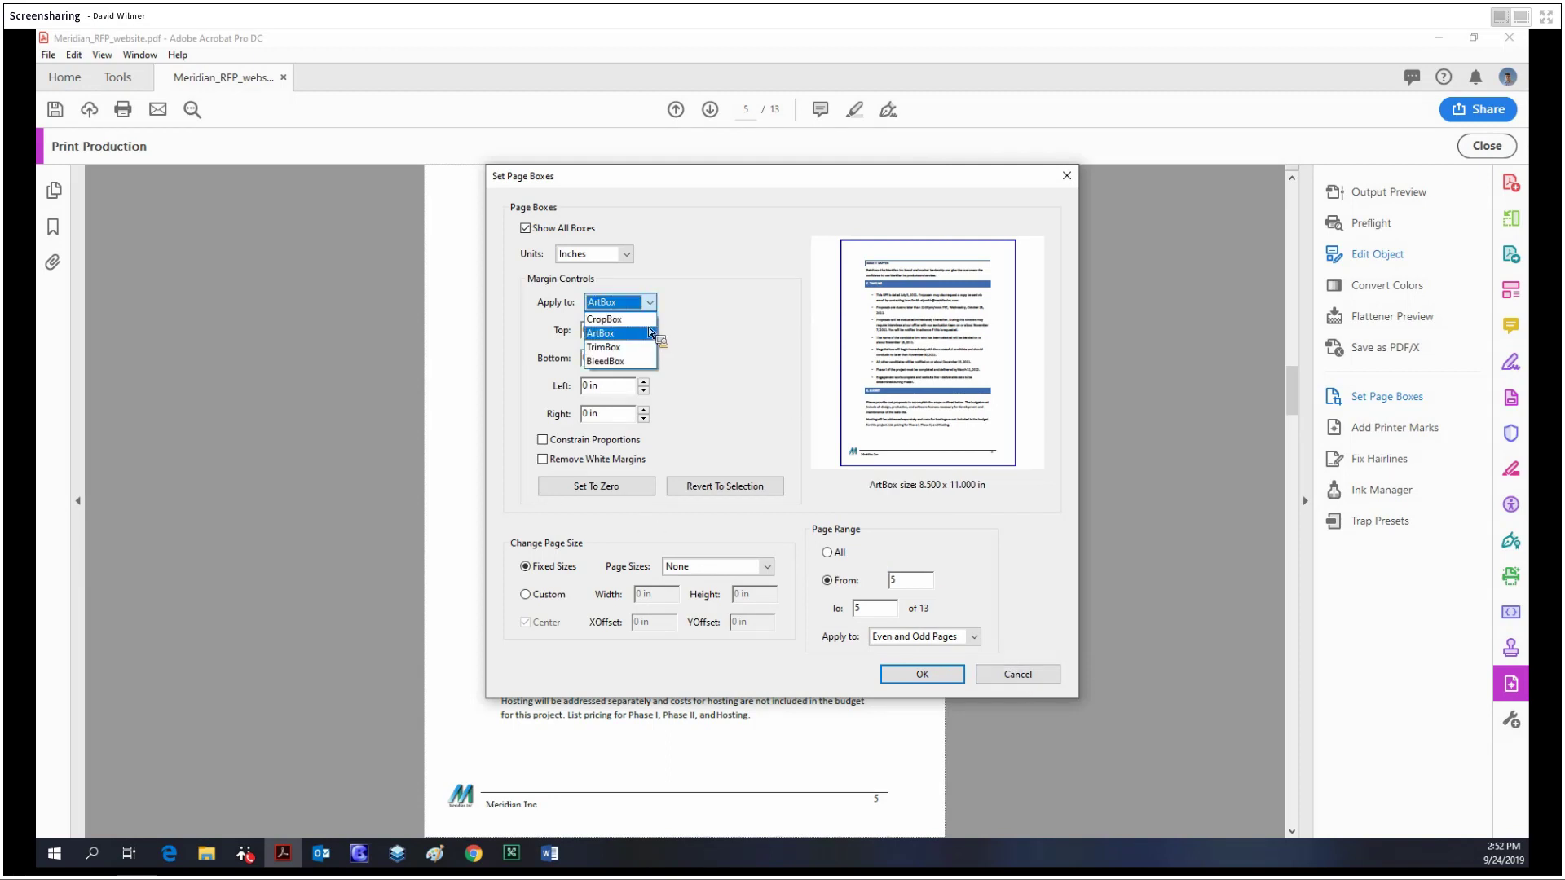
pyautogui.click(647, 332)
pyautogui.click(649, 301)
pyautogui.click(643, 348)
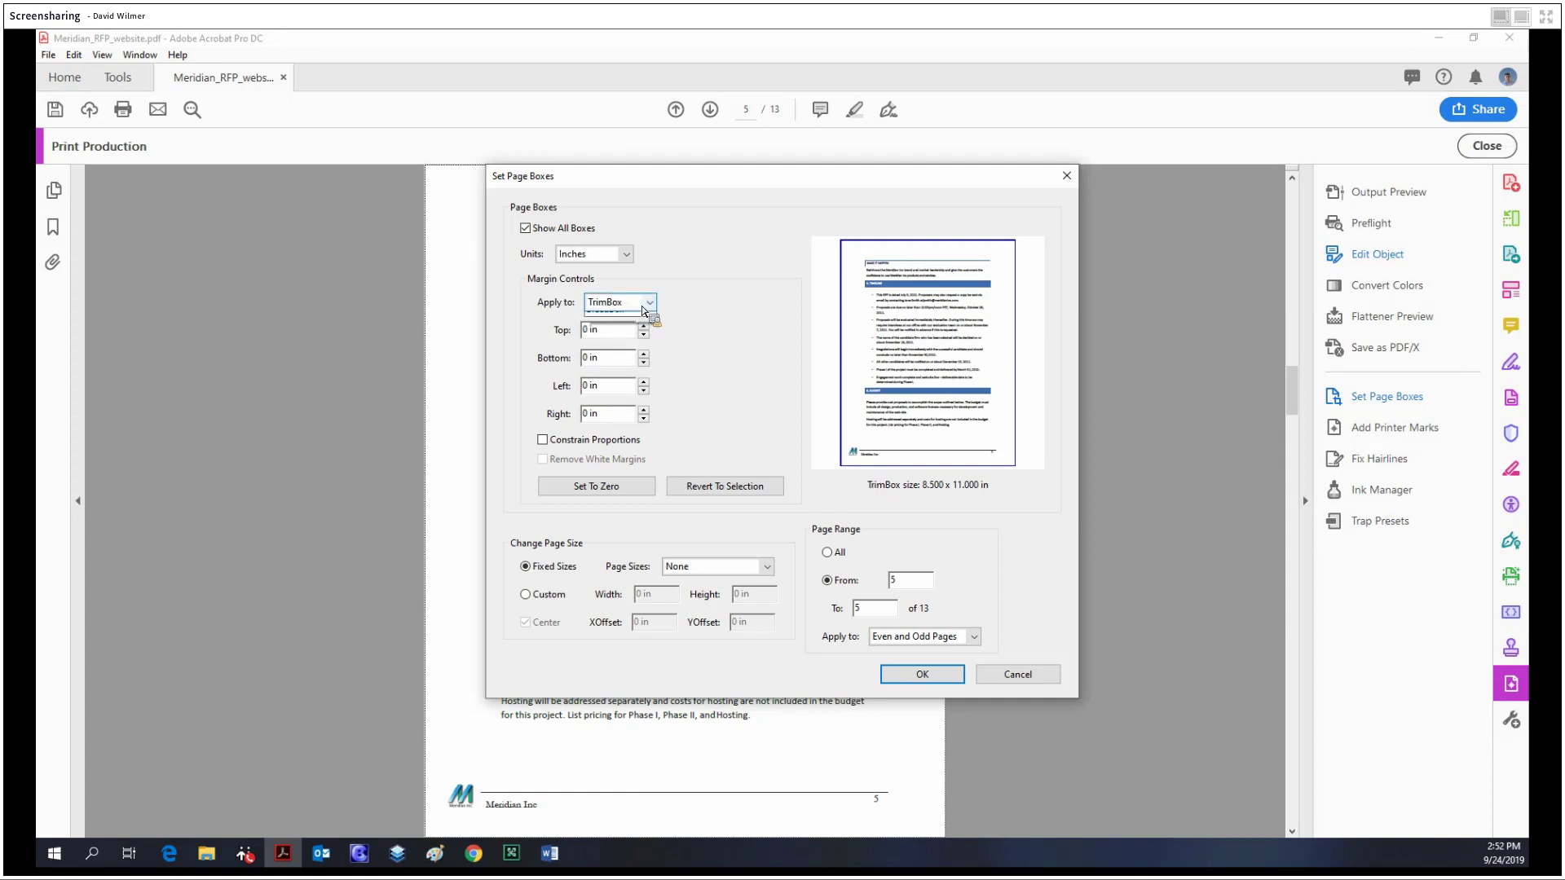
pyautogui.click(649, 303)
pyautogui.click(659, 303)
pyautogui.click(649, 303)
pyautogui.click(625, 362)
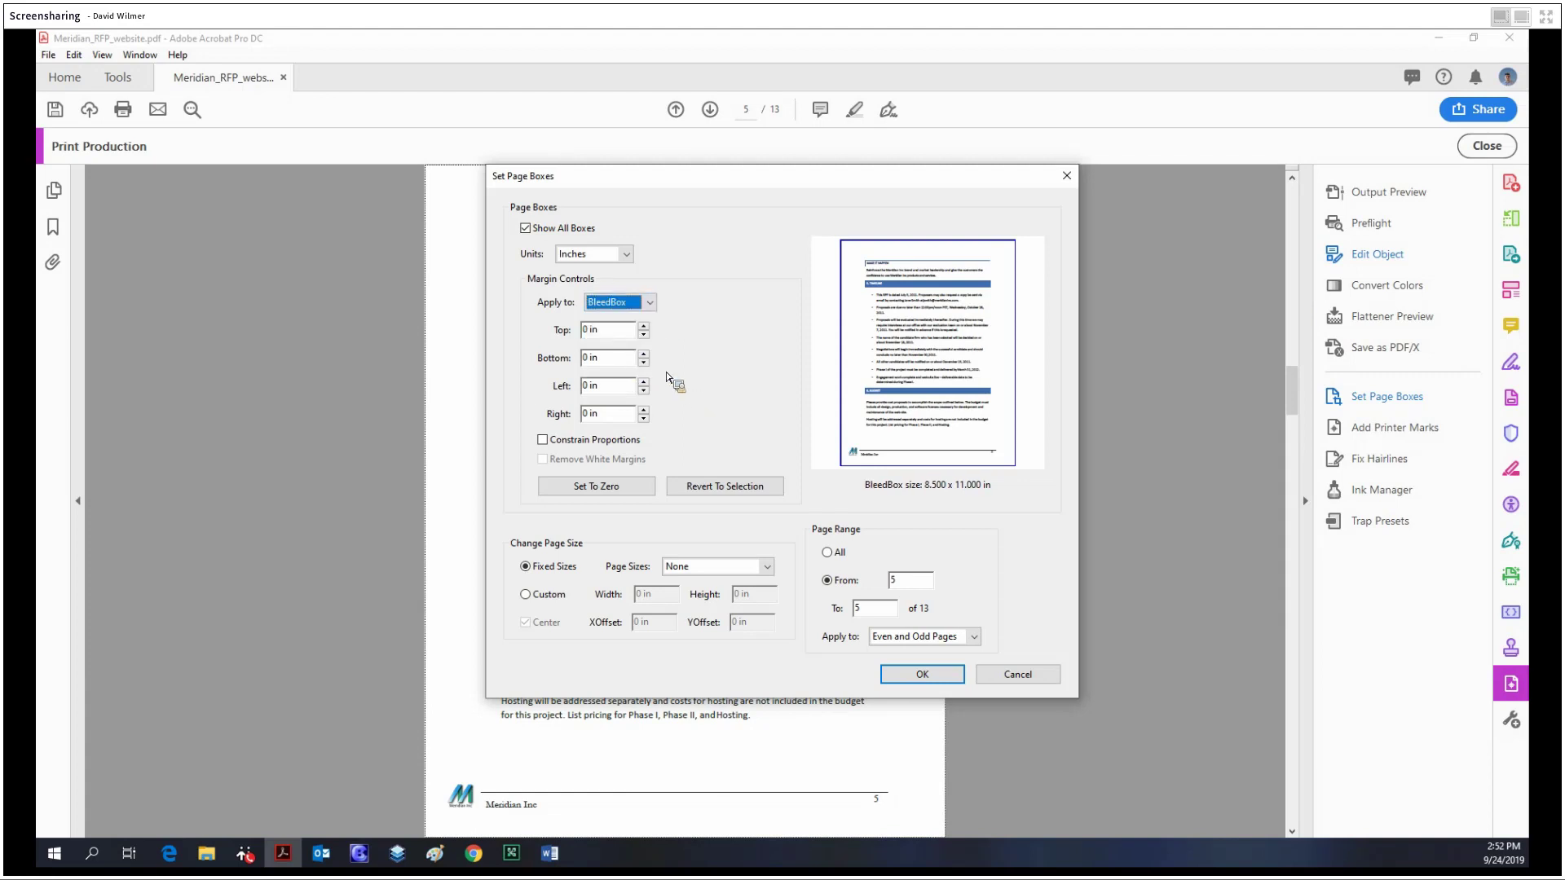
# Step: Set all four ArtBox margins to 0.5 in
pyautogui.press('Tab')
pyautogui.click(650, 304)
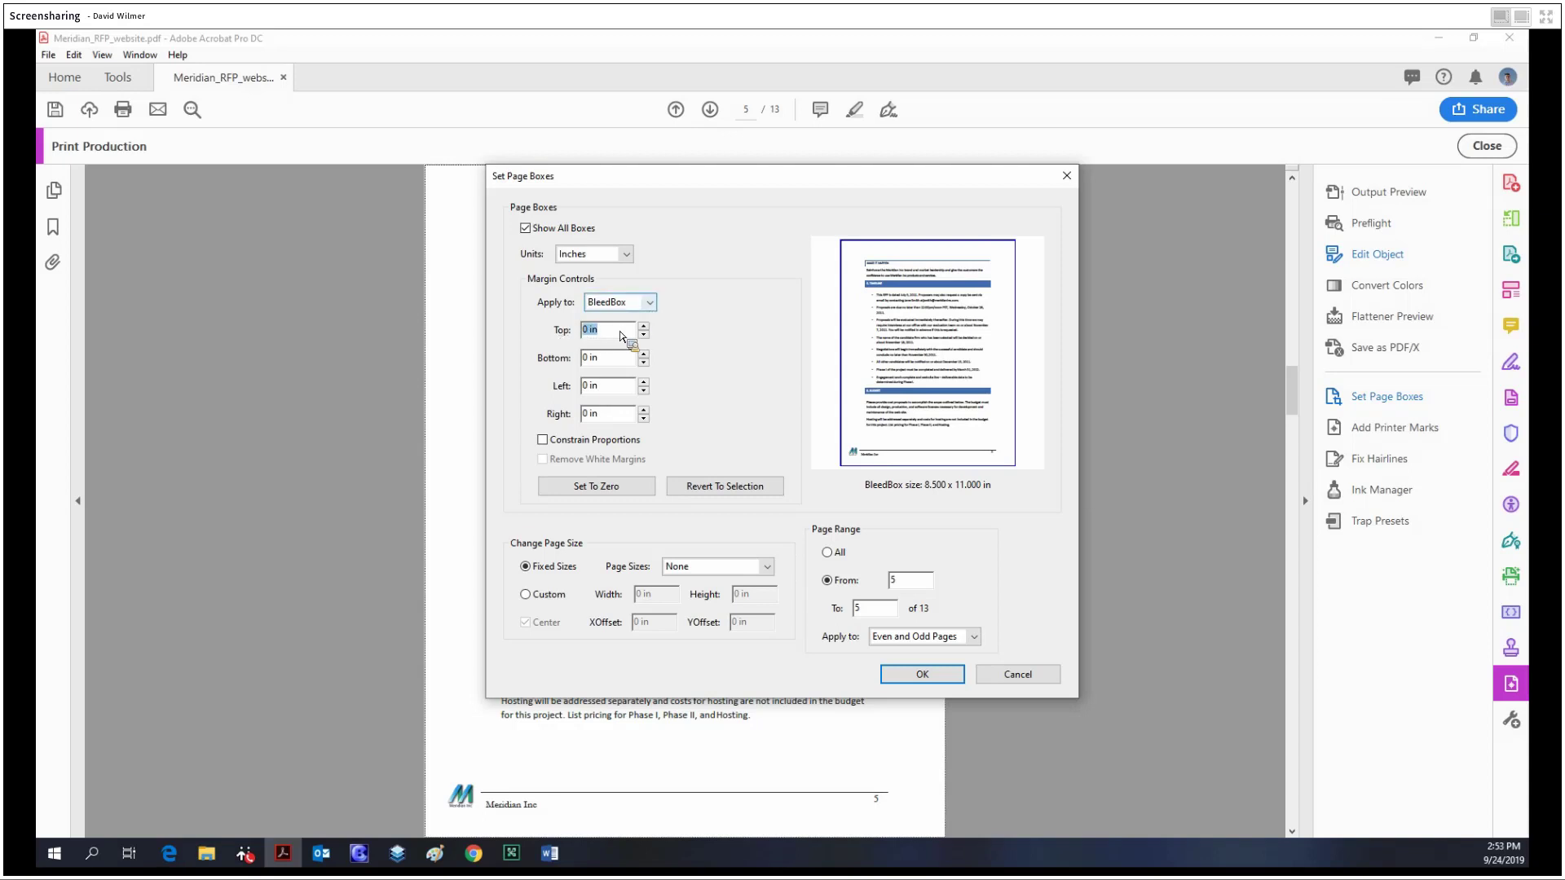
pyautogui.click(612, 334)
pyautogui.press('Tab')
pyautogui.write('.5')
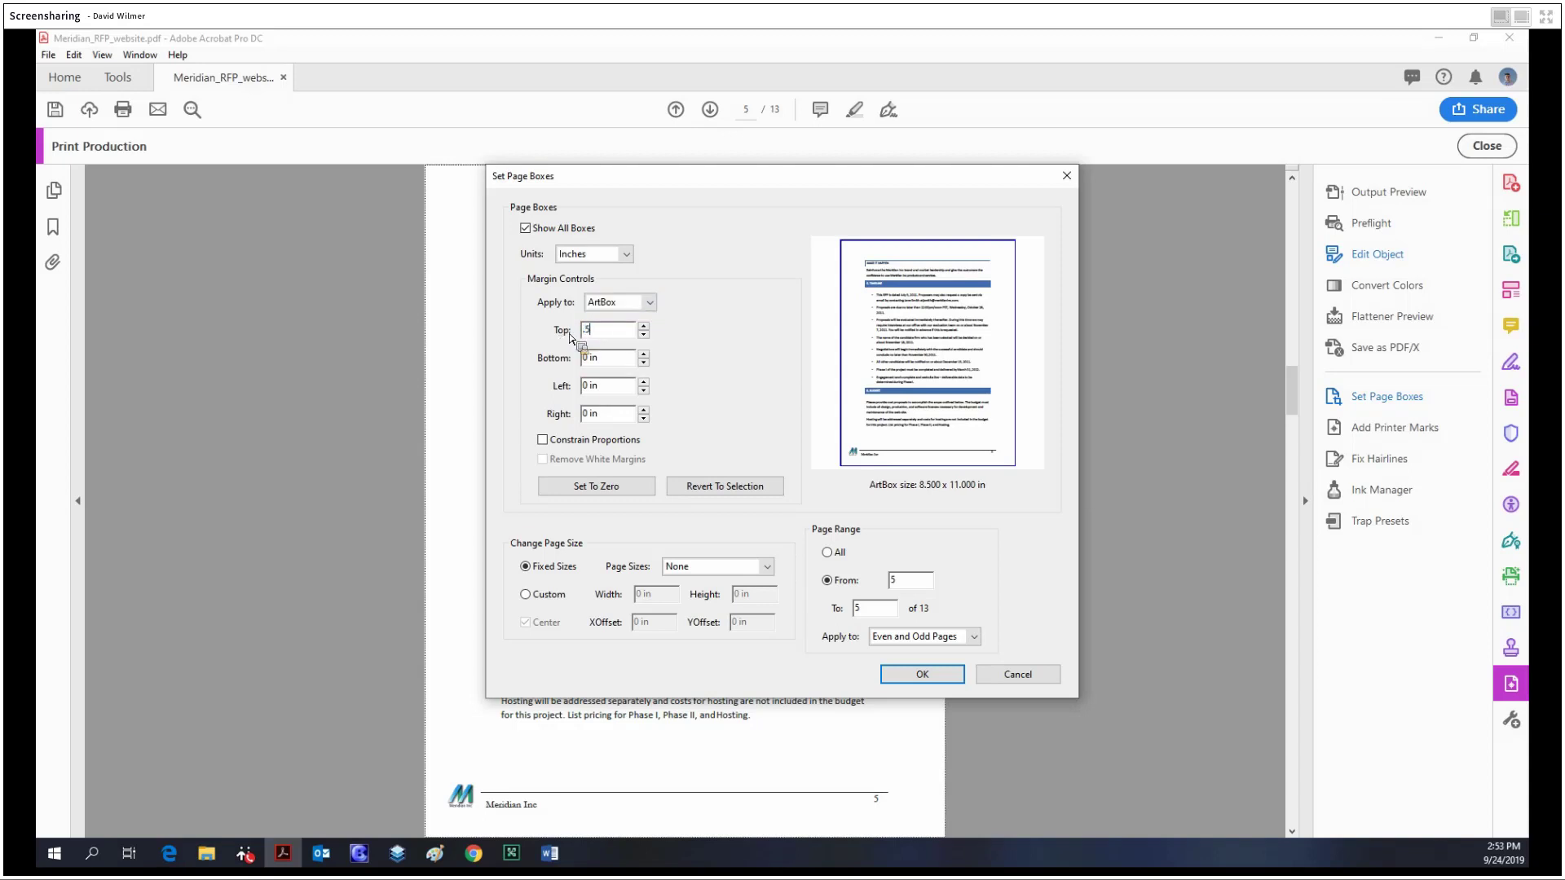
pyautogui.press('Tab')
pyautogui.write('.5')
pyautogui.press('Tab')
pyautogui.write('.5')
pyautogui.press('Tab')
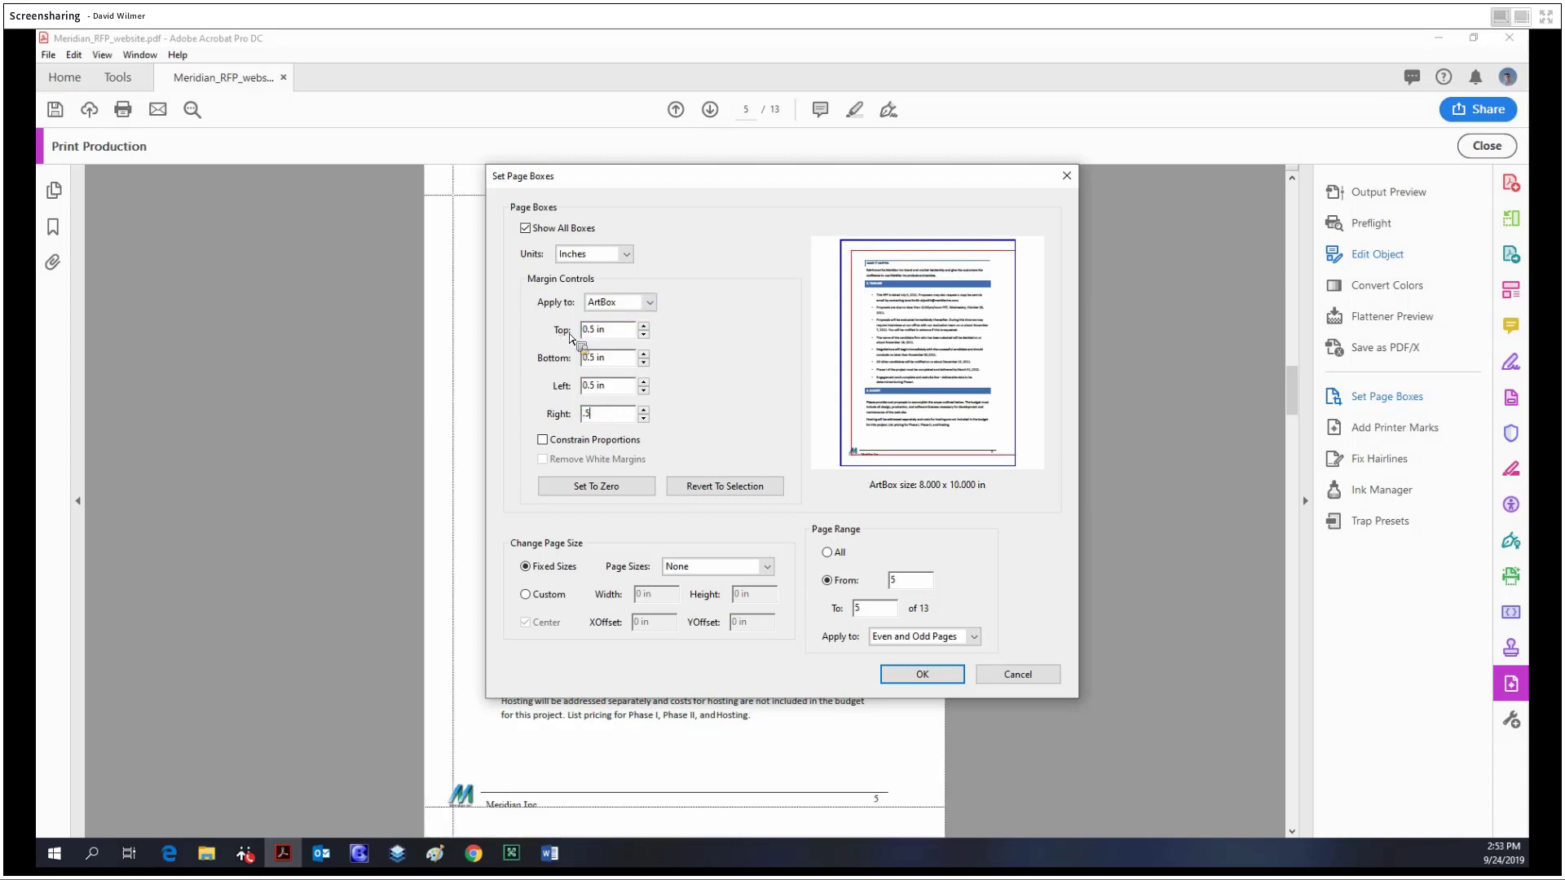
pyautogui.write('.5')
pyautogui.press('Tab')
# Step: Set the TrimBox margins to 1 in
pyautogui.click(650, 306)
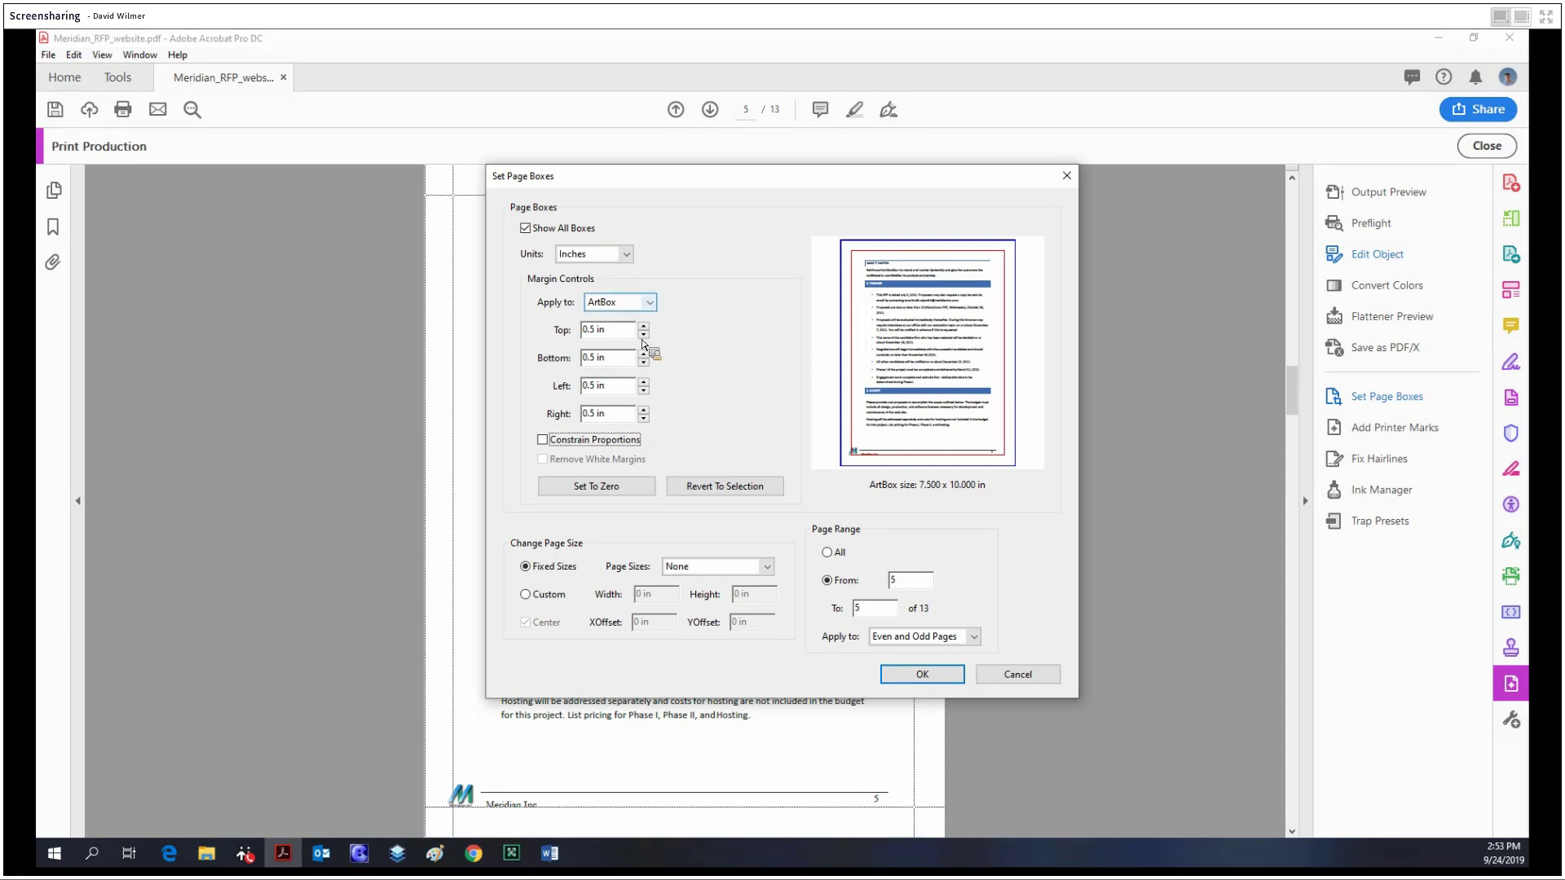
pyautogui.click(621, 327)
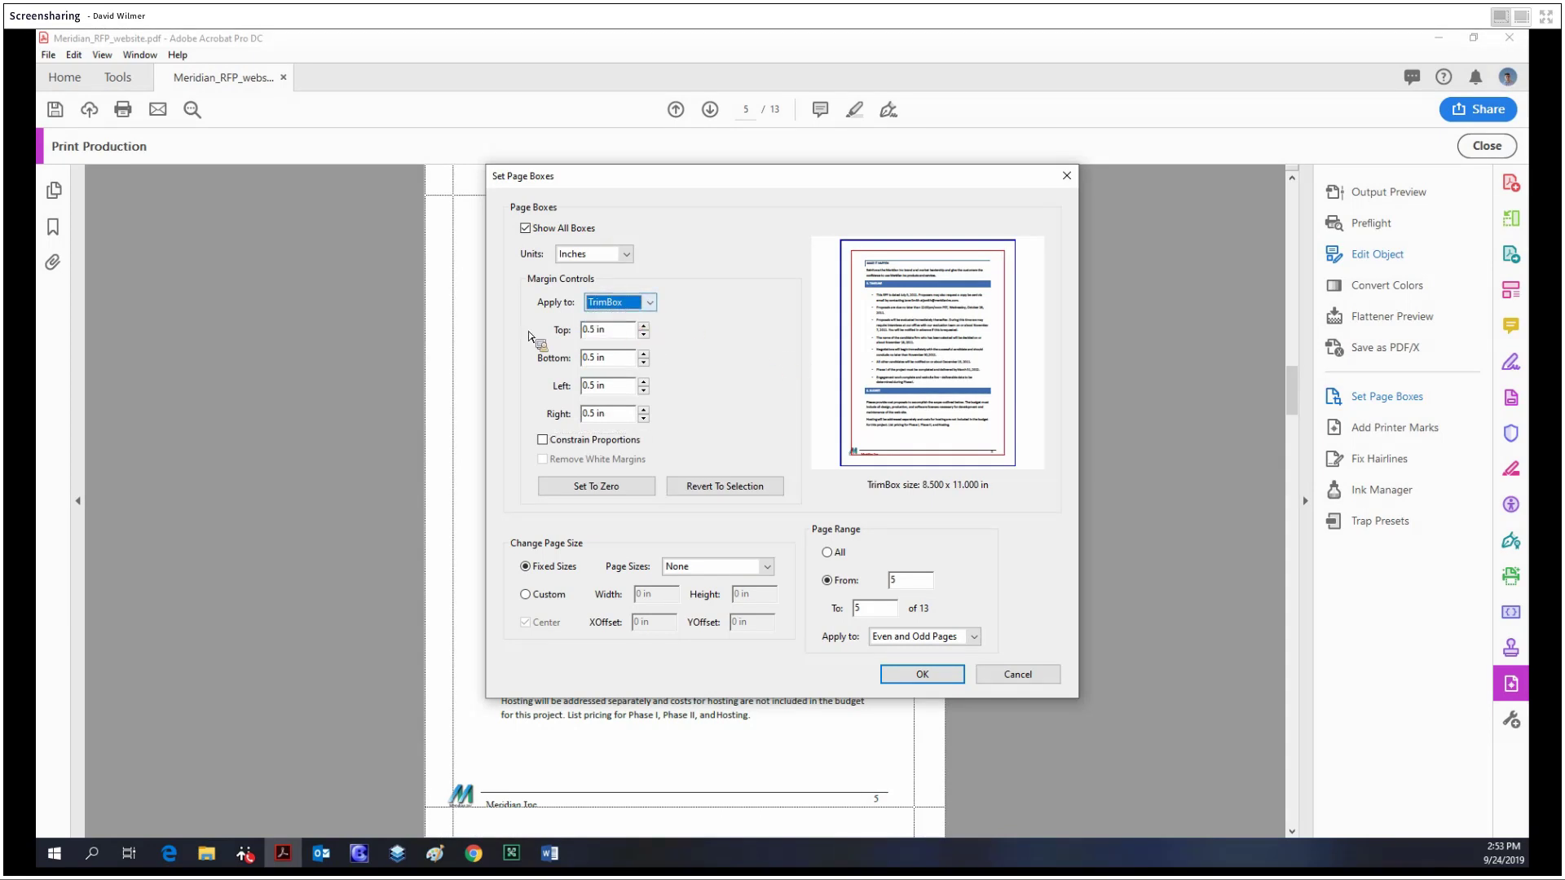
pyautogui.press('Tab')
pyautogui.write('1')
pyautogui.press('Tab')
pyautogui.write('1')
pyautogui.press('Tab')
pyautogui.write('1')
pyautogui.press('Tab')
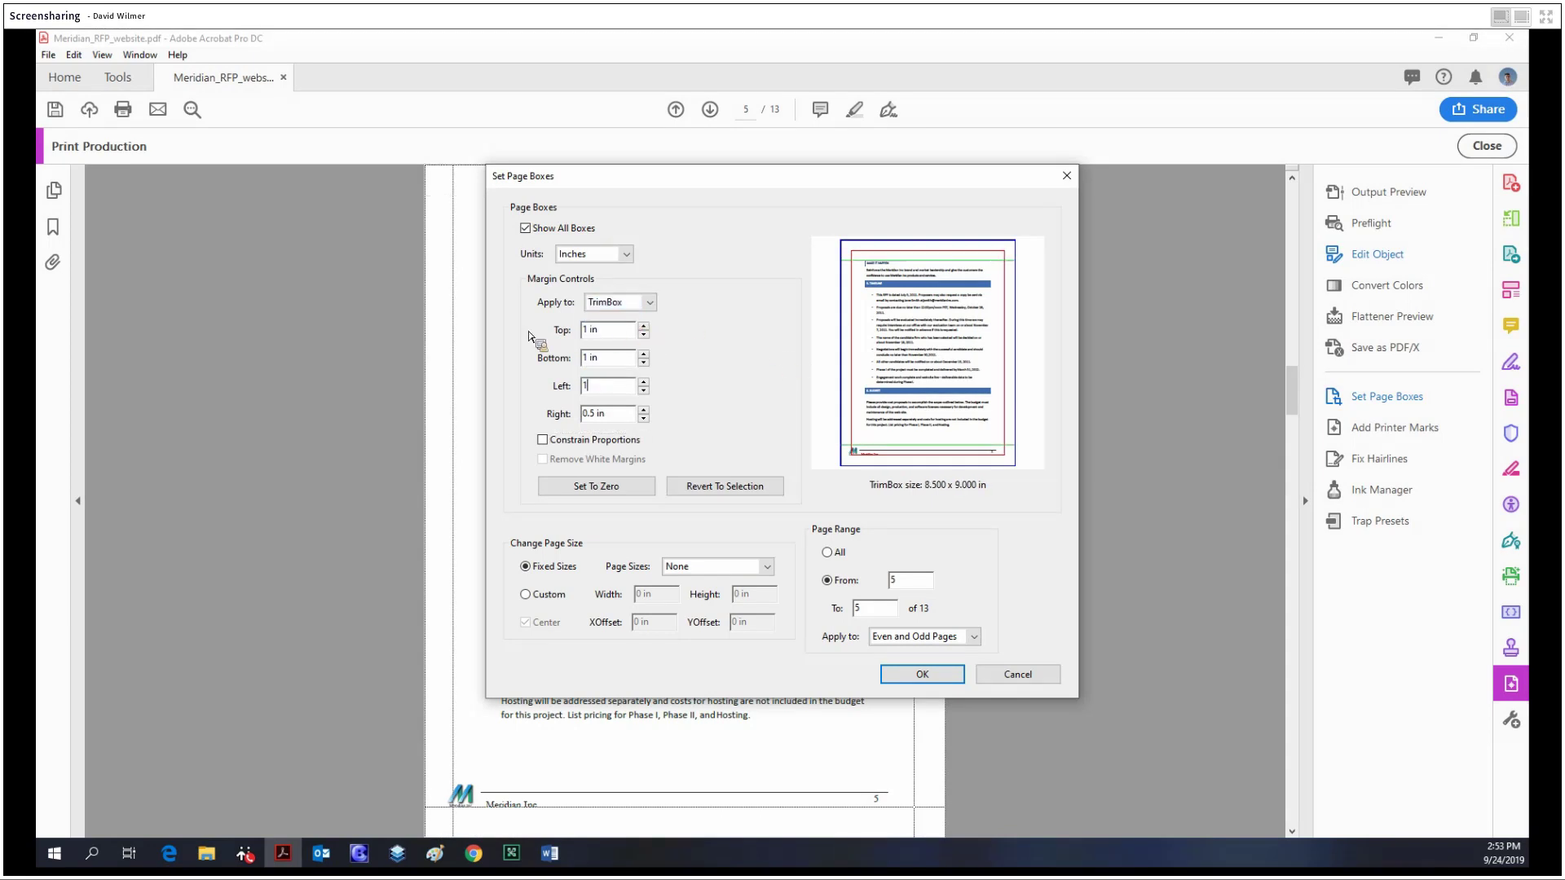
pyautogui.write('1')
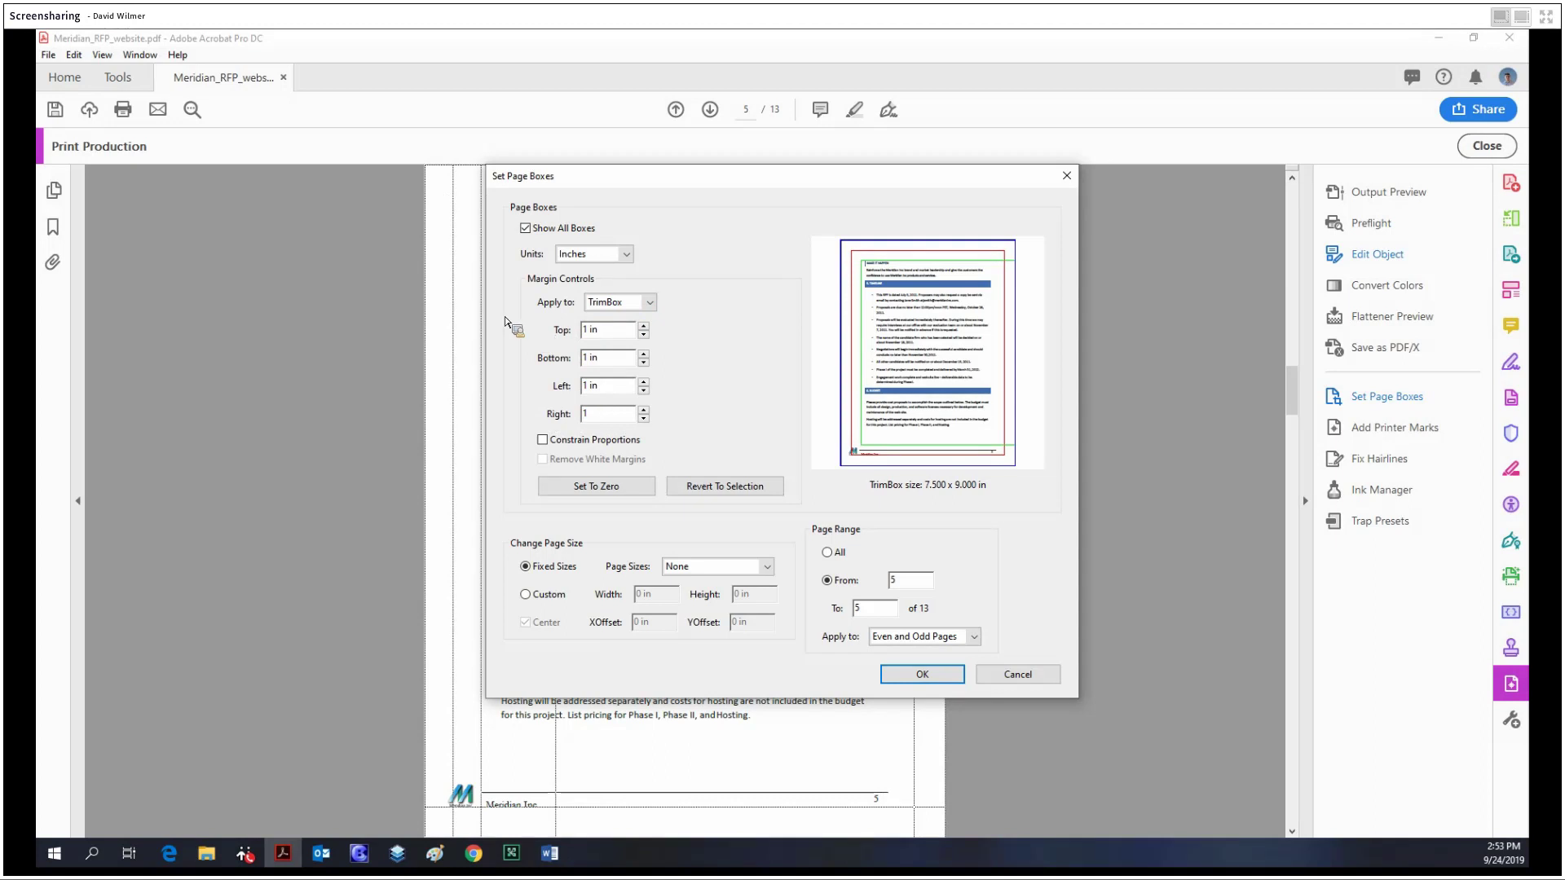
# Step: Set the BleedBox margins to 2 in and apply the page boxes
pyautogui.click(620, 303)
pyautogui.click(643, 361)
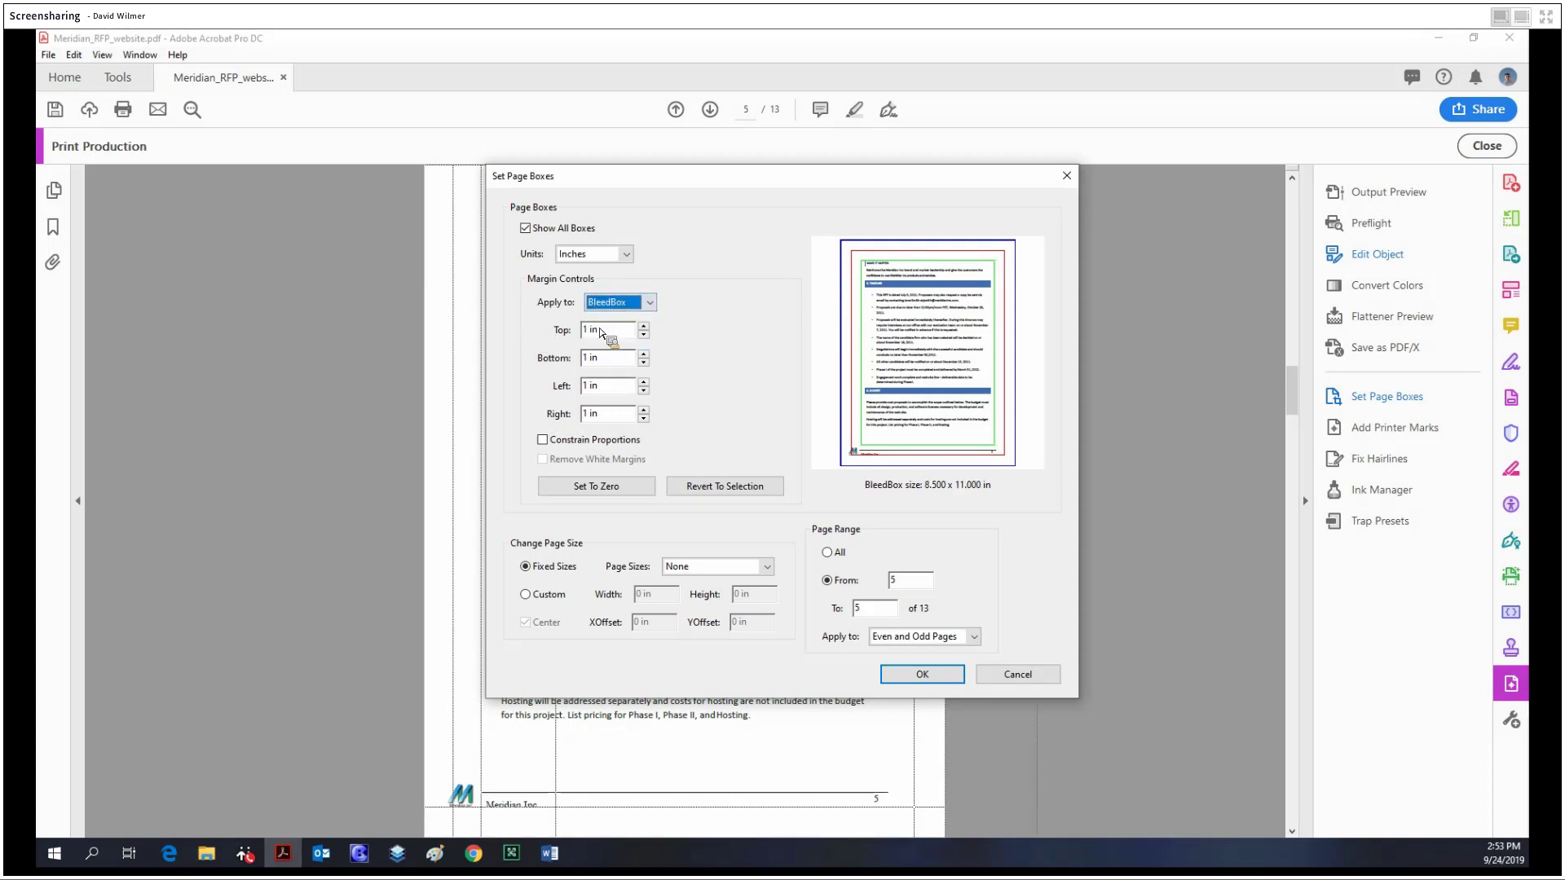
pyautogui.press('Tab')
pyautogui.write('2')
pyautogui.press('Tab')
pyautogui.press('Tab')
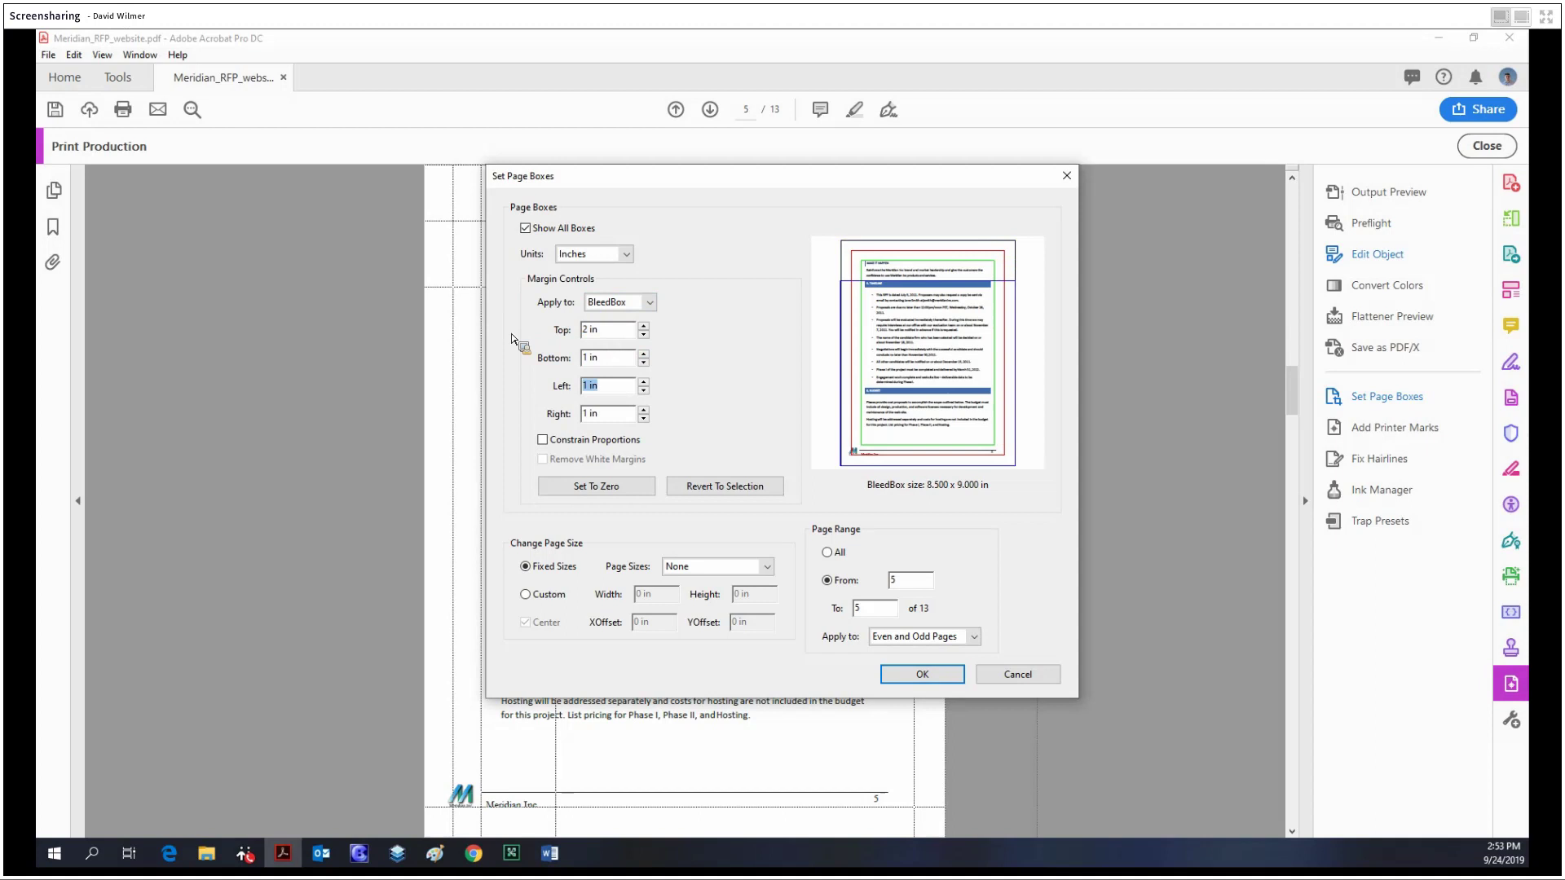
pyautogui.hotkey('shift', 'Tab')
pyautogui.write('2')
pyautogui.press('Tab')
pyautogui.write('2')
pyautogui.press('Tab')
pyautogui.write('2')
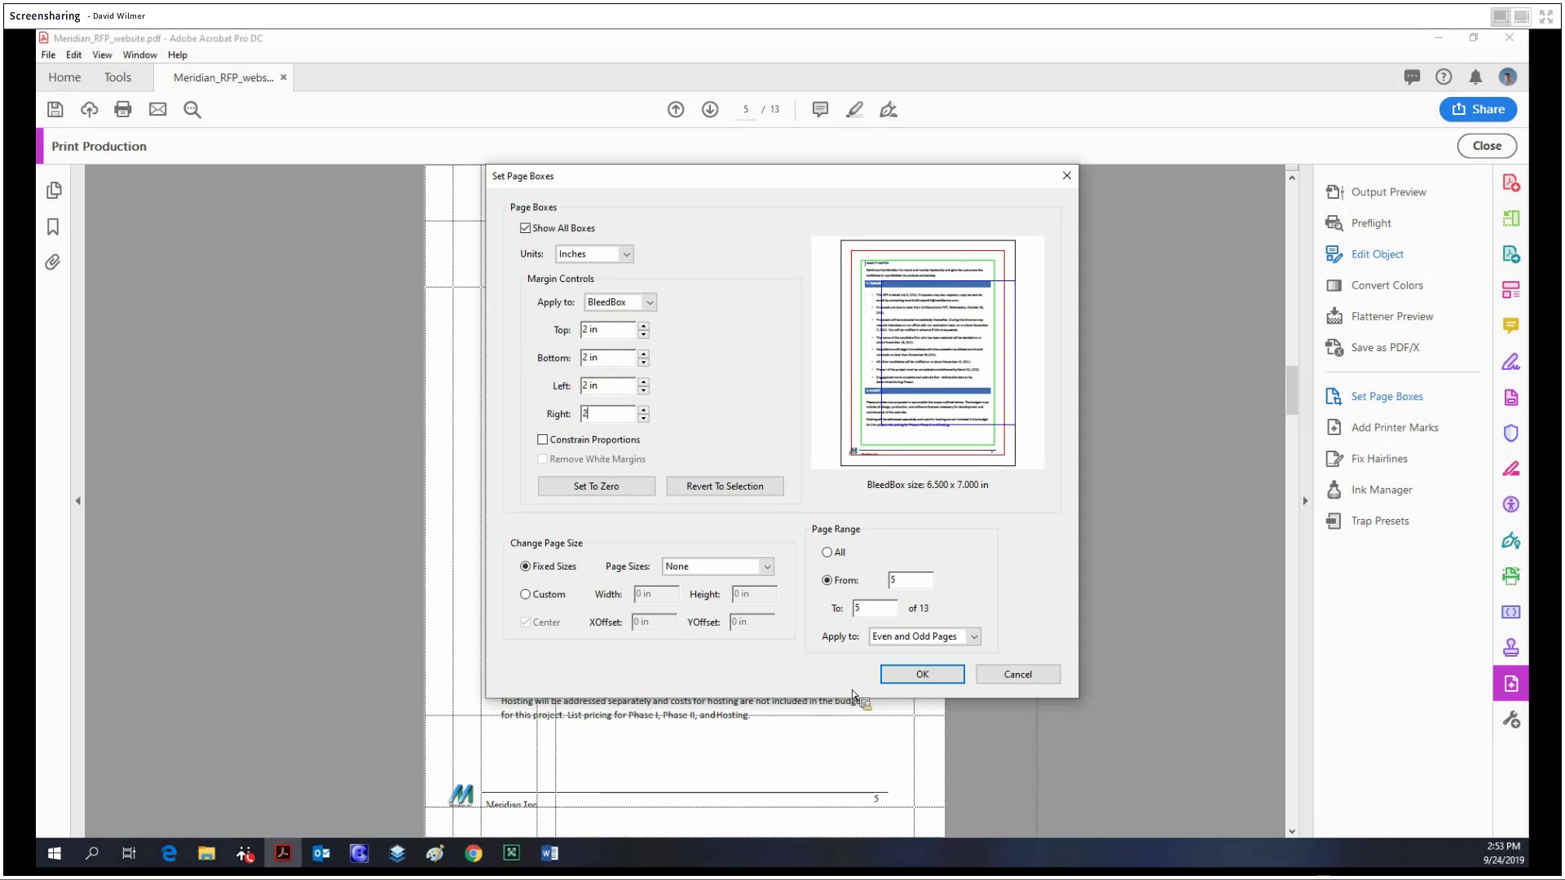
pyautogui.click(921, 673)
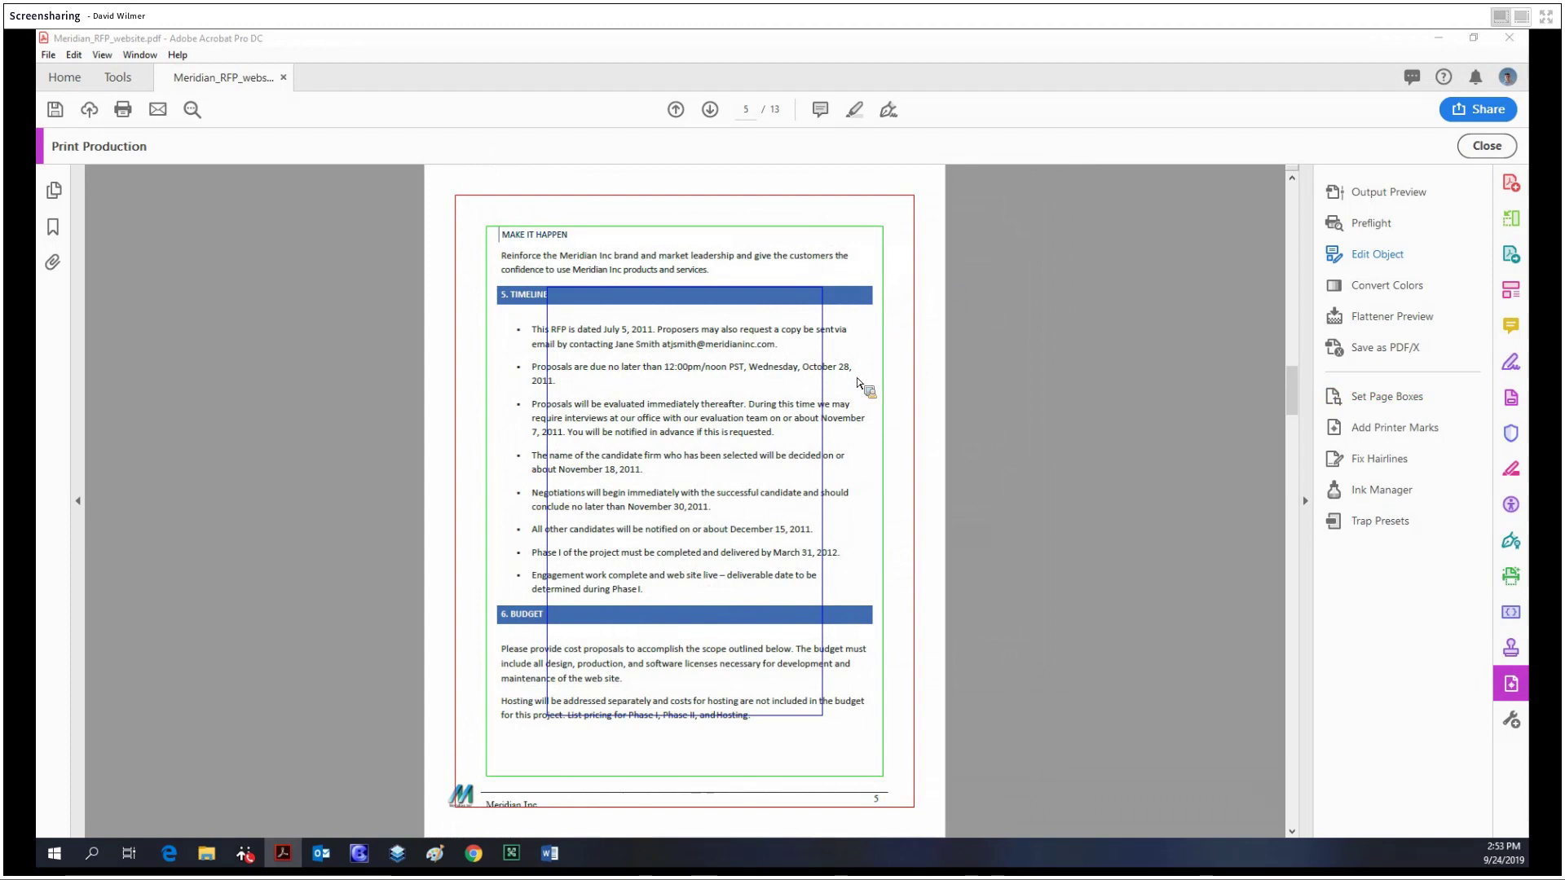
# Step: In Add Printer Marks, turn on All Marks with the Default style
pyautogui.scroll(-2, 537, 277)
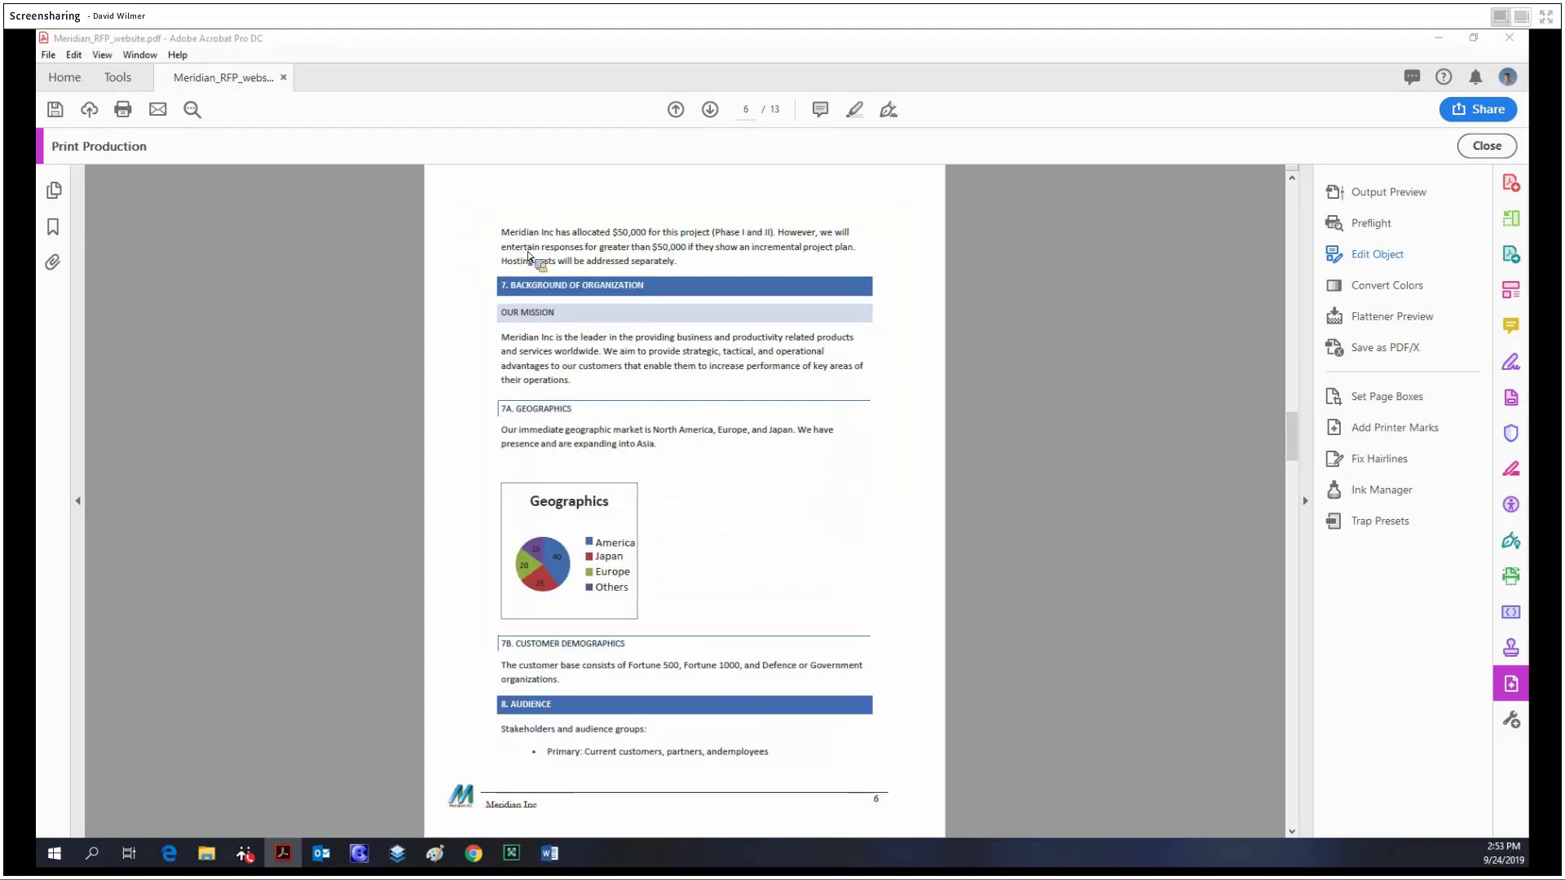
pyautogui.scroll(2, 603, 281)
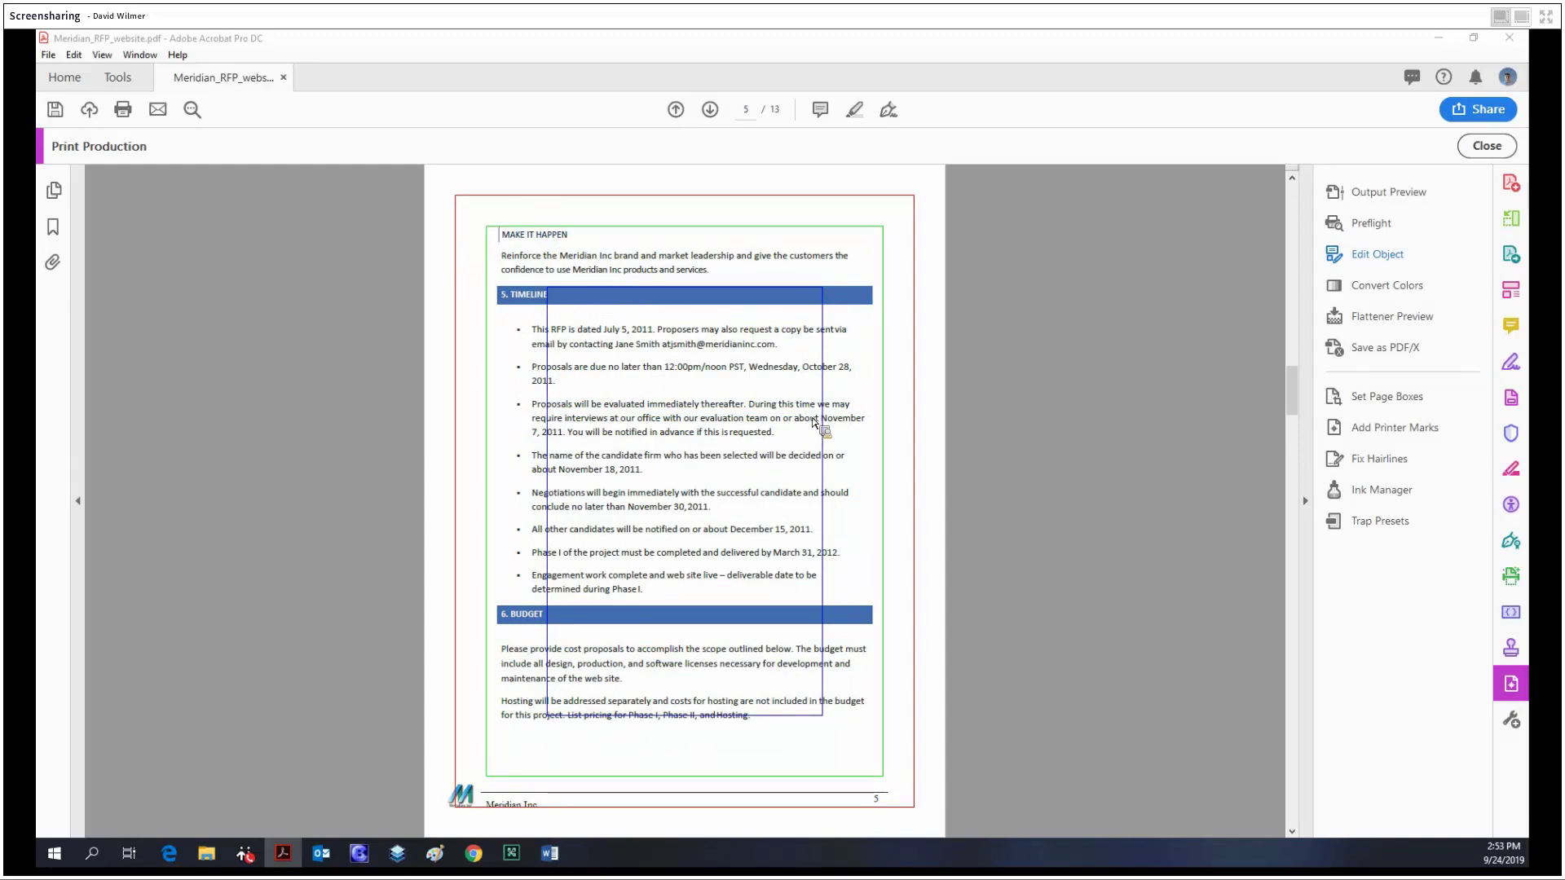
pyautogui.click(1397, 427)
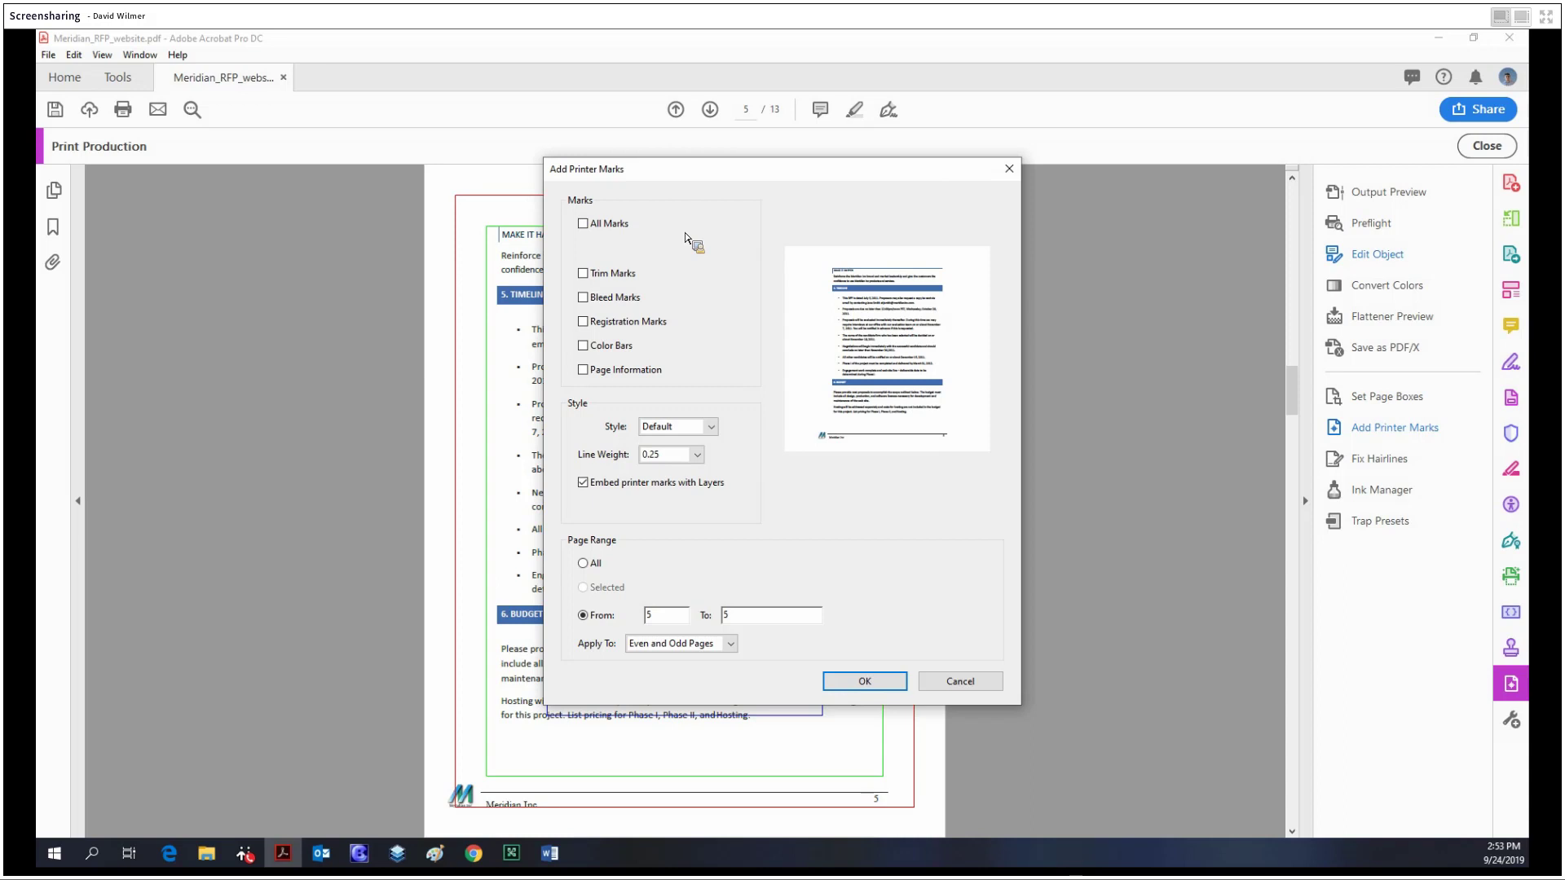
pyautogui.click(626, 233)
pyautogui.click(691, 457)
pyautogui.click(692, 426)
pyautogui.click(689, 426)
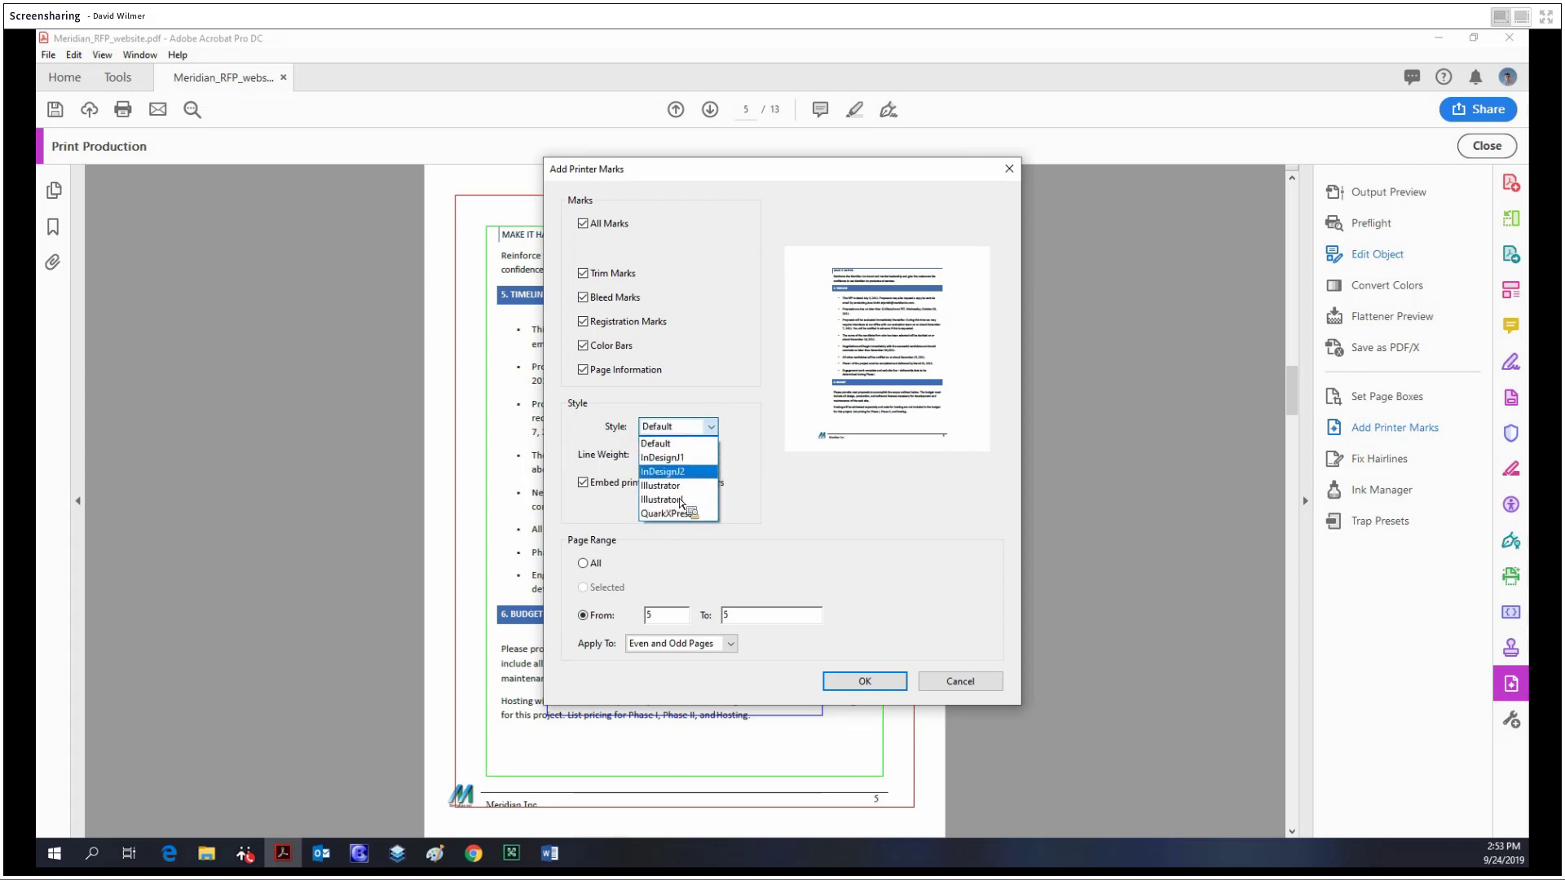
pyautogui.click(781, 293)
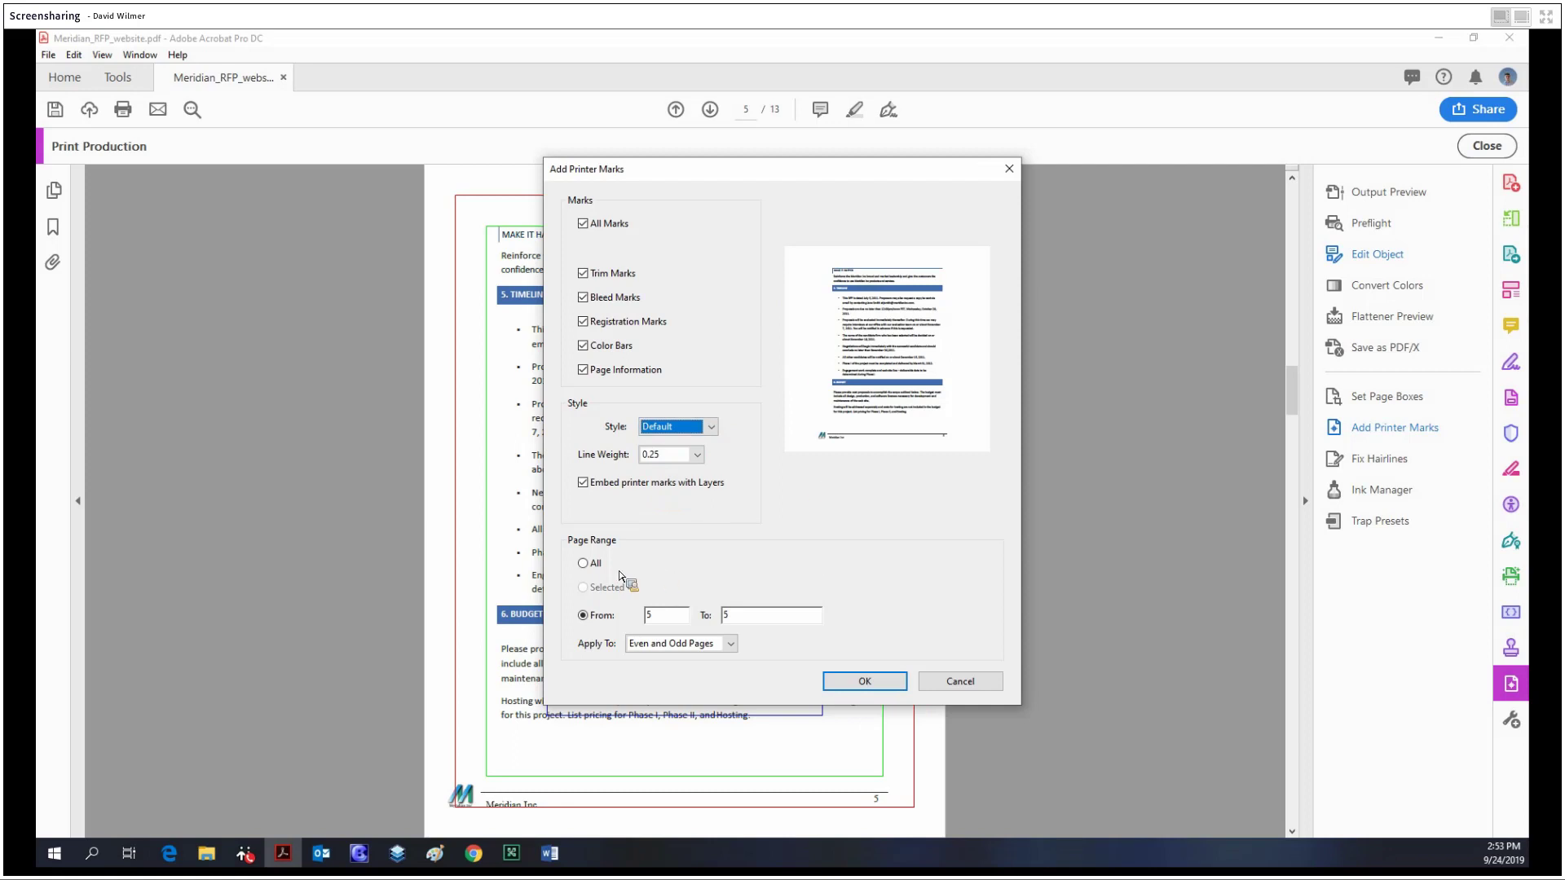
# Step: Limit the marks to page range 5 to 5, apply, and confirm both warnings
pyautogui.click(597, 564)
pyautogui.click(607, 621)
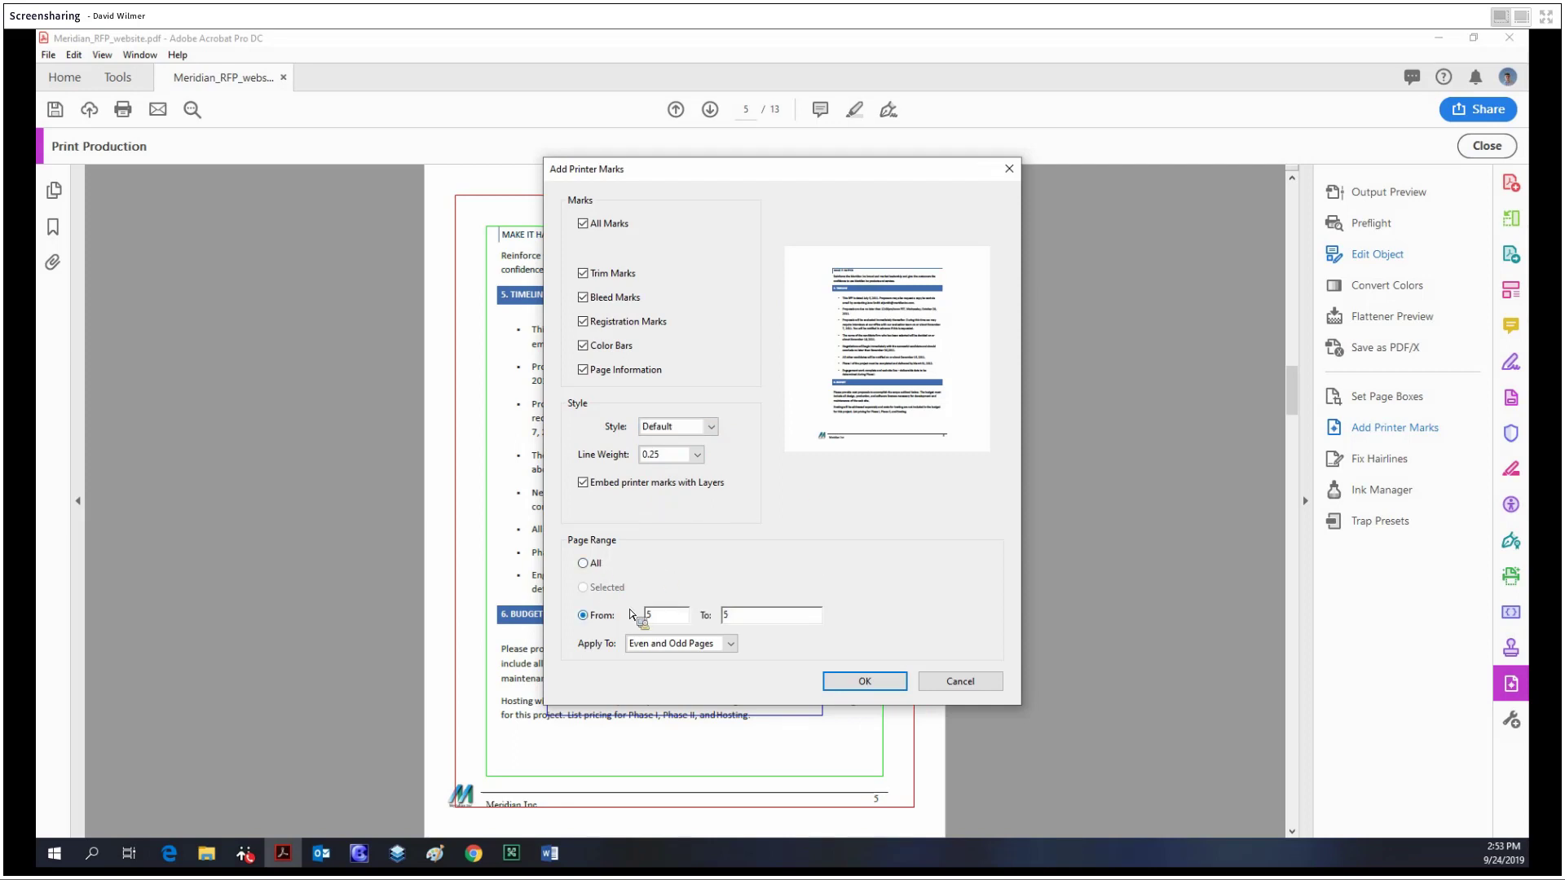
pyautogui.click(866, 682)
pyautogui.click(872, 481)
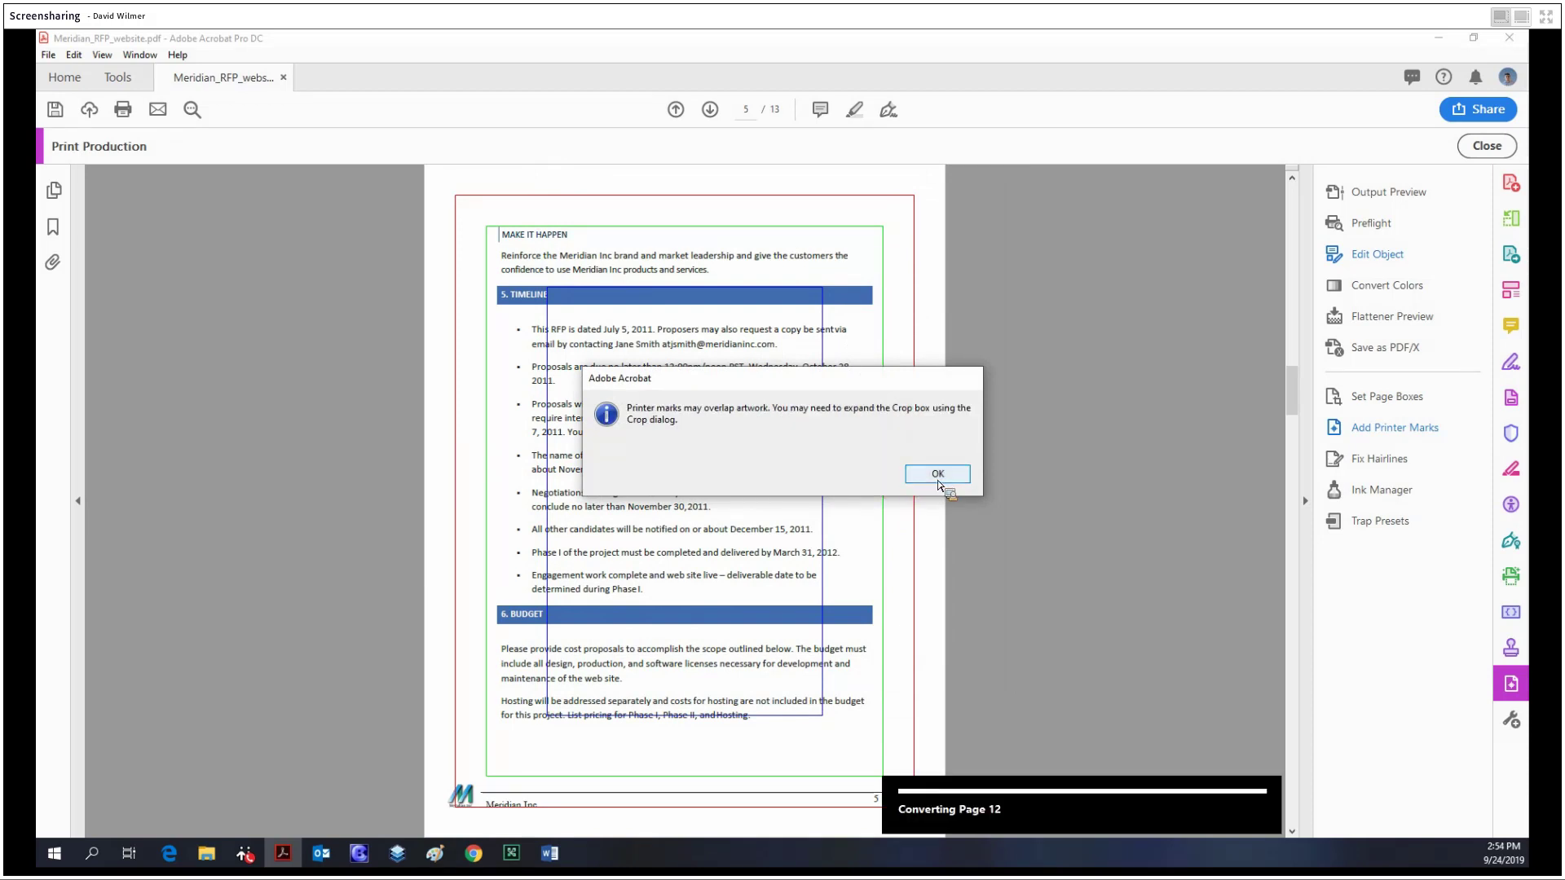
pyautogui.click(938, 474)
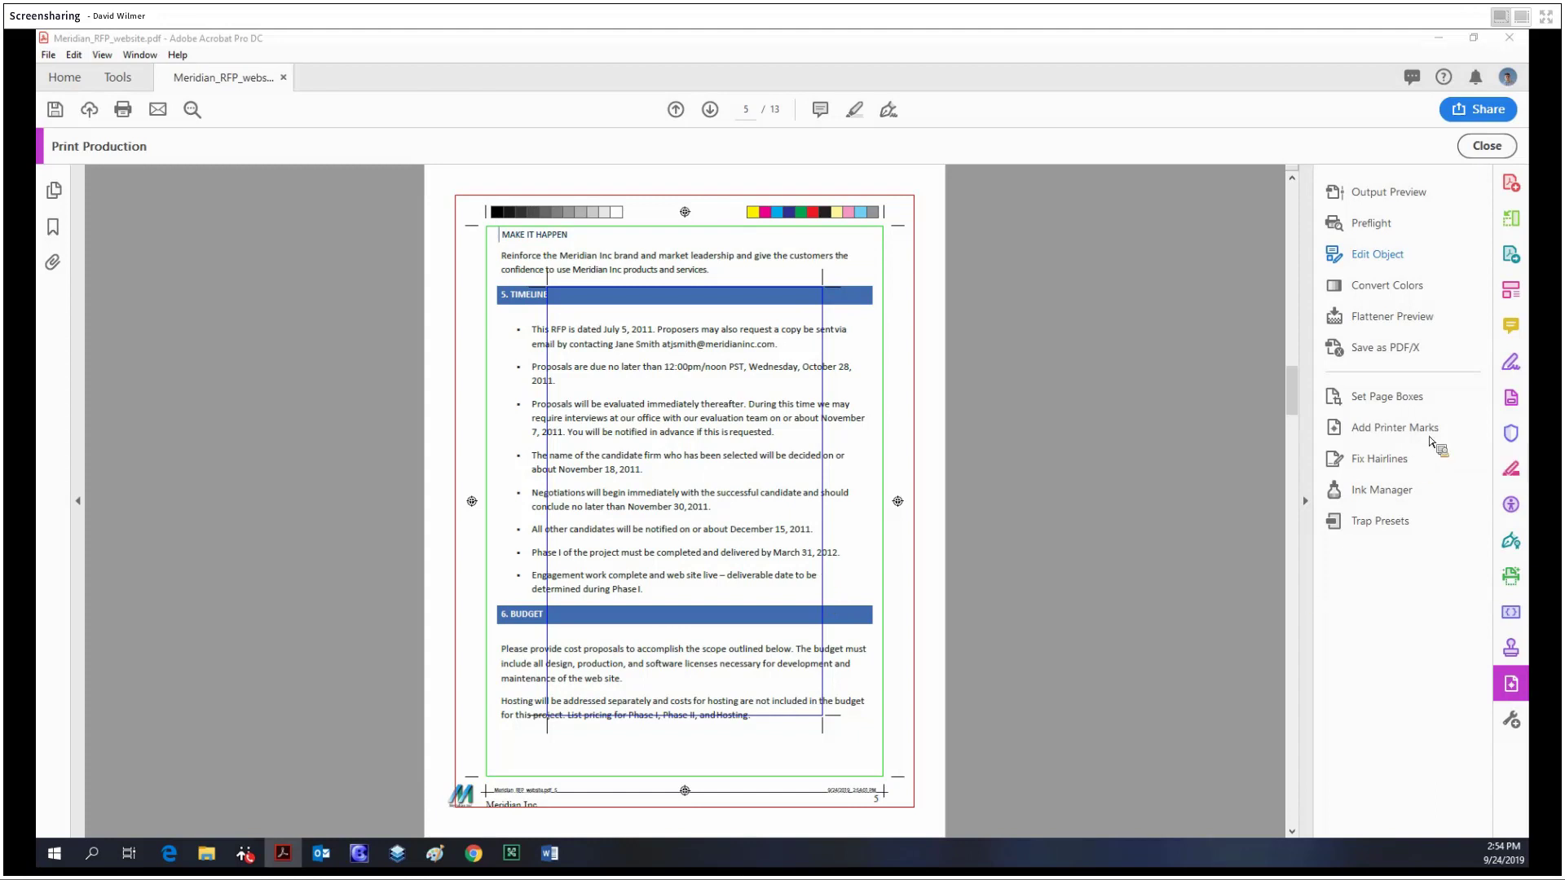
# Step: Open the Fix Hairlines dialog from Print Production
pyautogui.click(1402, 468)
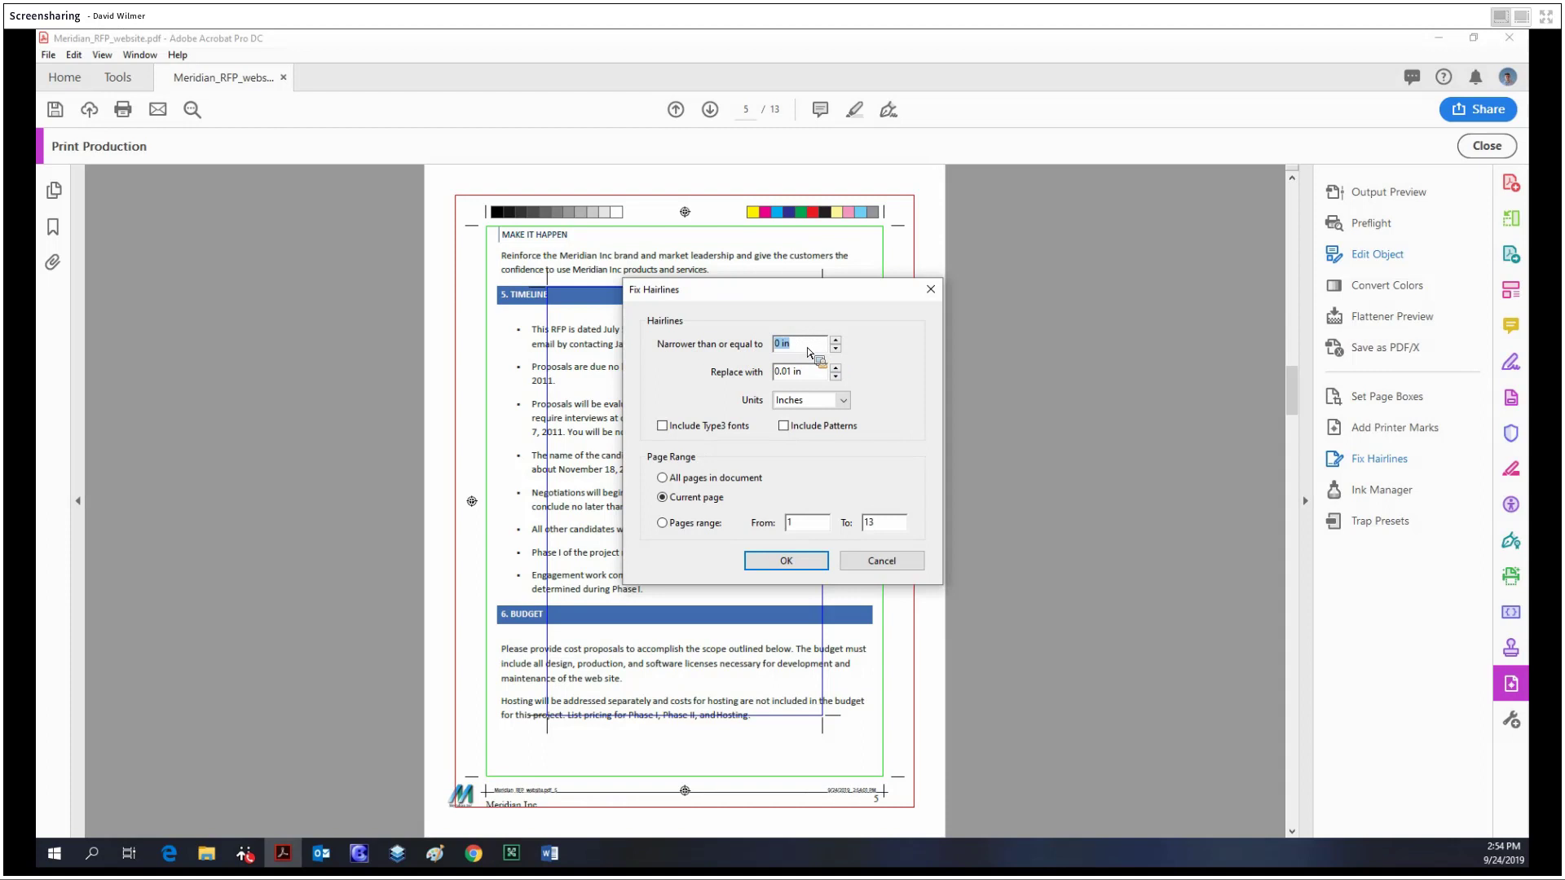
# Step: Replace 0 in hairlines with 0.01 in lines on the current page and confirm
pyautogui.moveTo(825, 373); pyautogui.dragTo(735, 383)
pyautogui.click(802, 560)
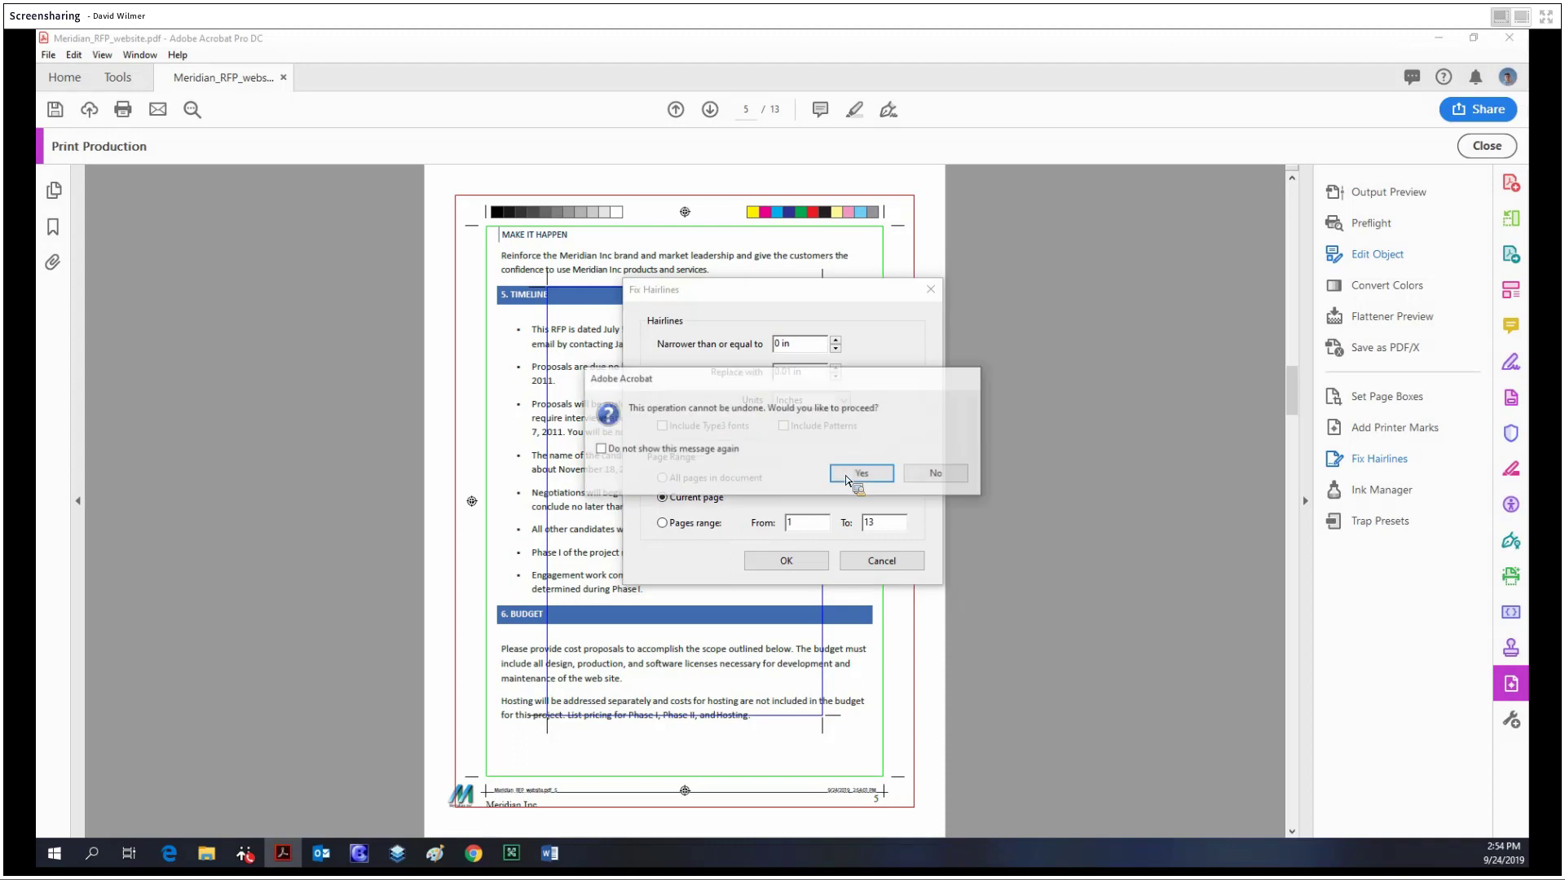
pyautogui.click(852, 476)
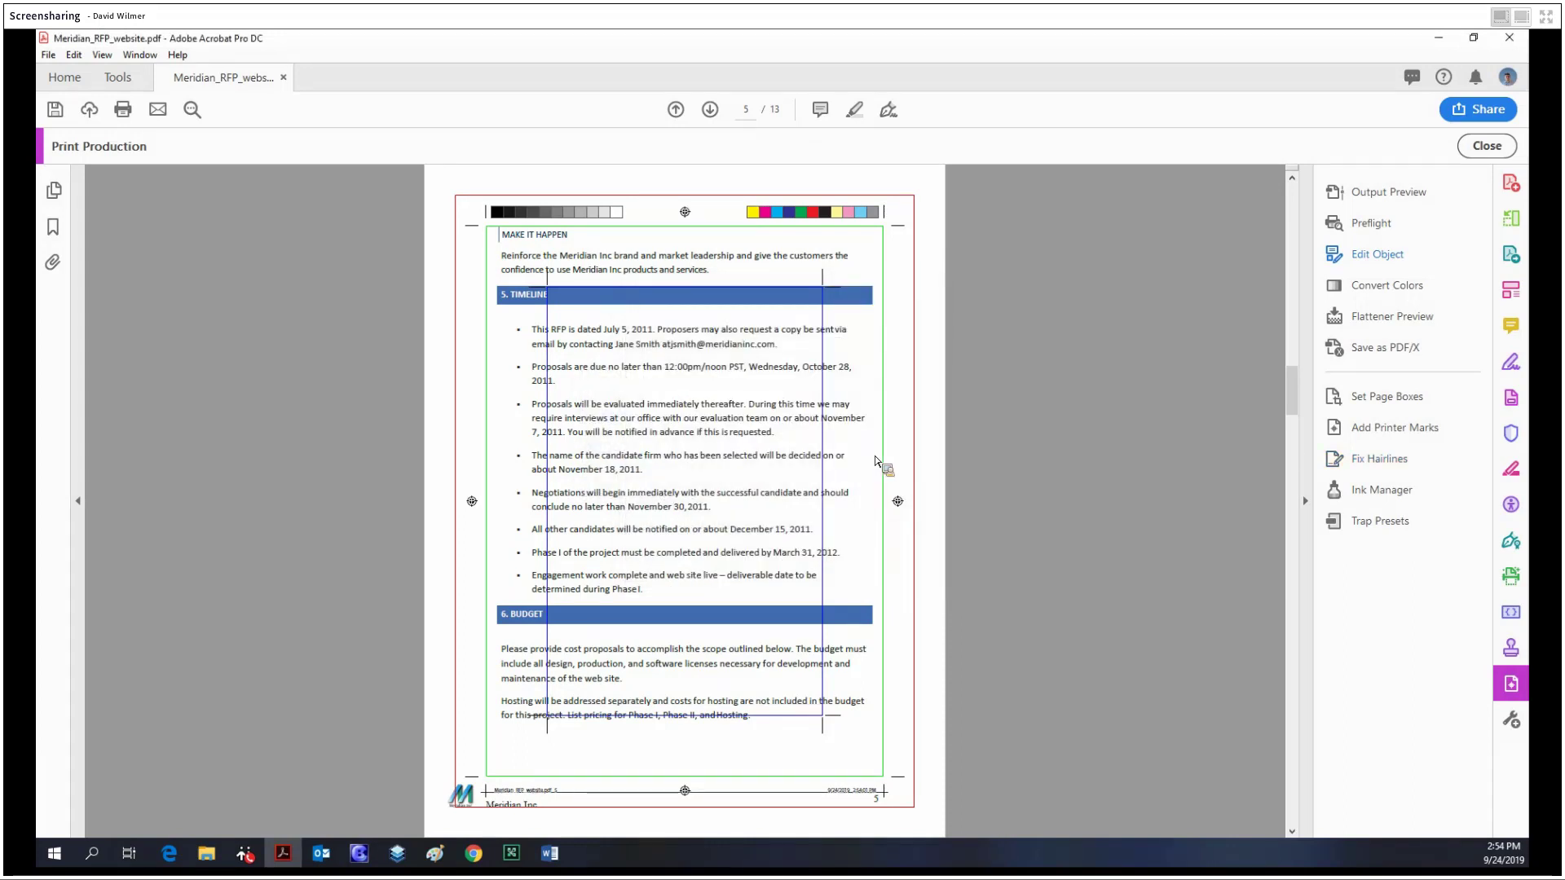
# Step: Inspect Cyan, Magenta, Yellow and Black ink values in Ink Manager, then bring up Trap Presets
pyautogui.click(1418, 488)
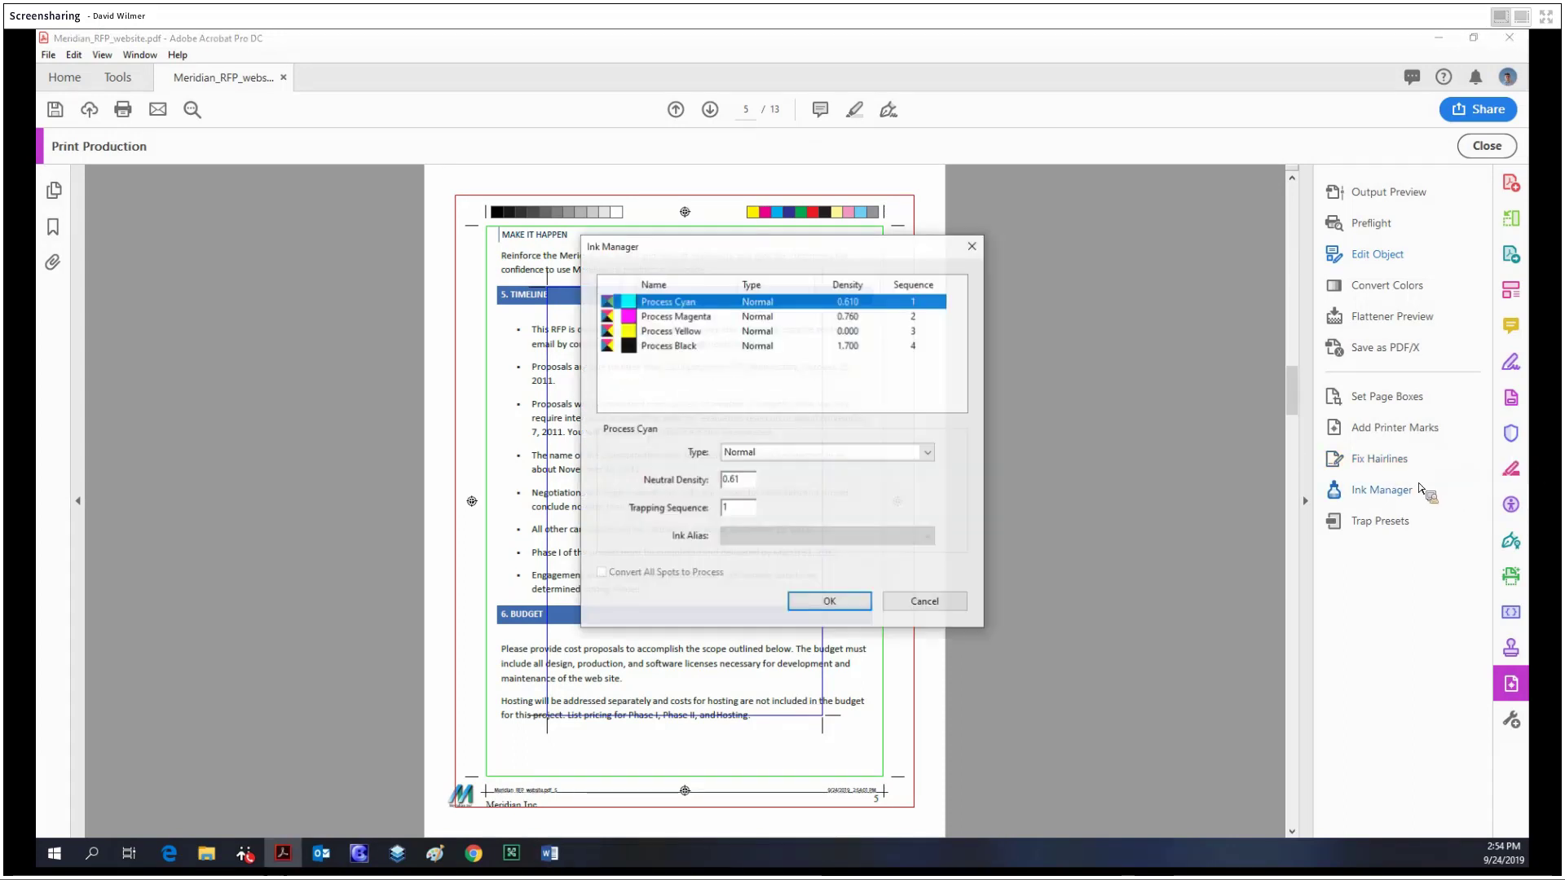
pyautogui.click(848, 332)
pyautogui.click(846, 315)
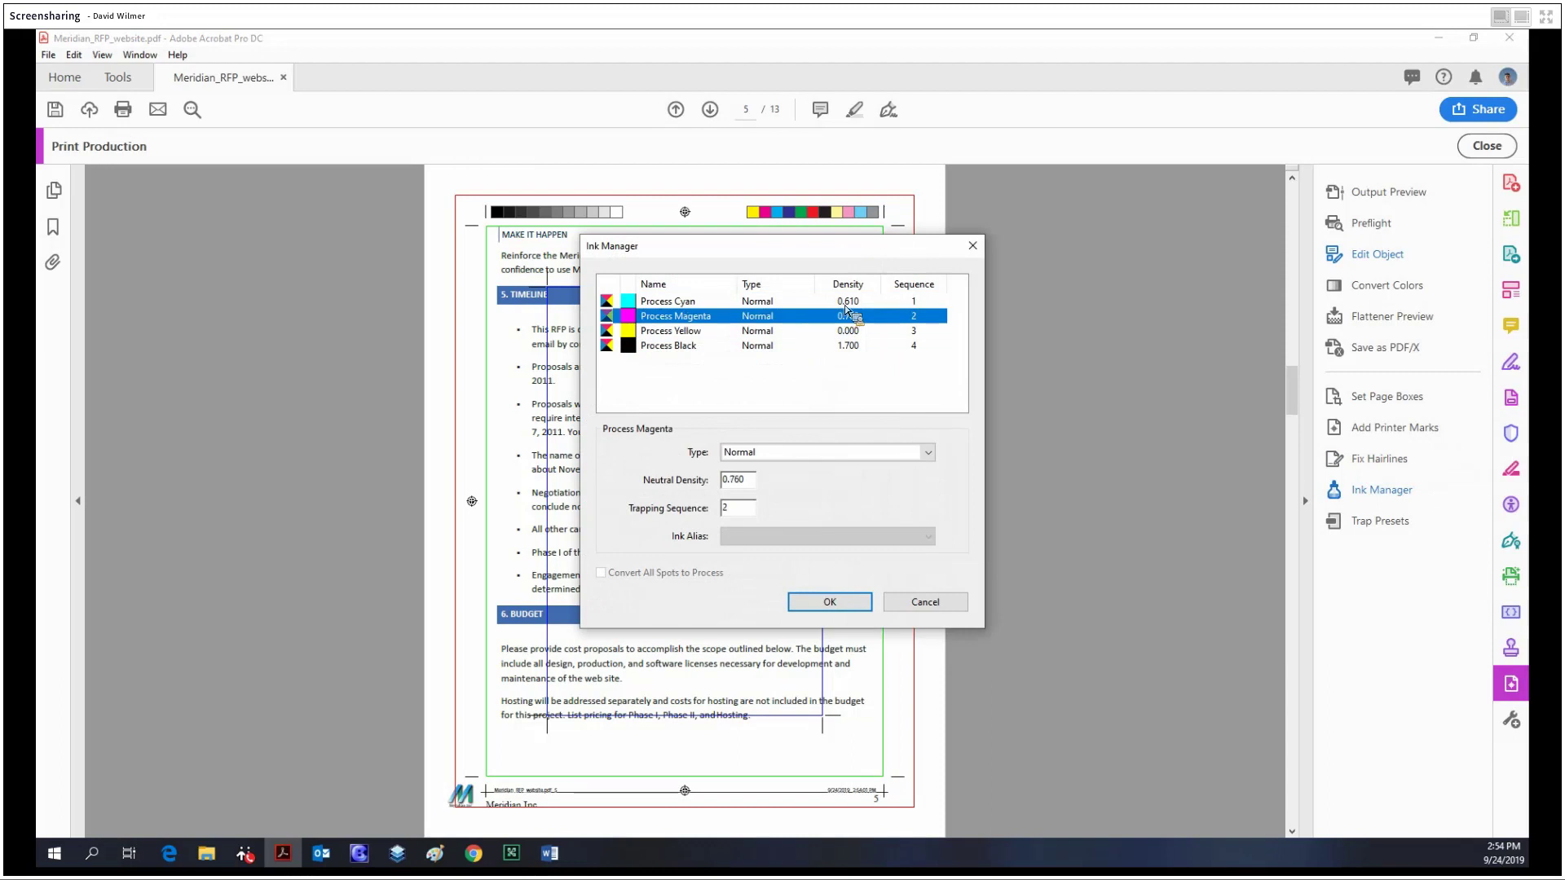
pyautogui.click(846, 303)
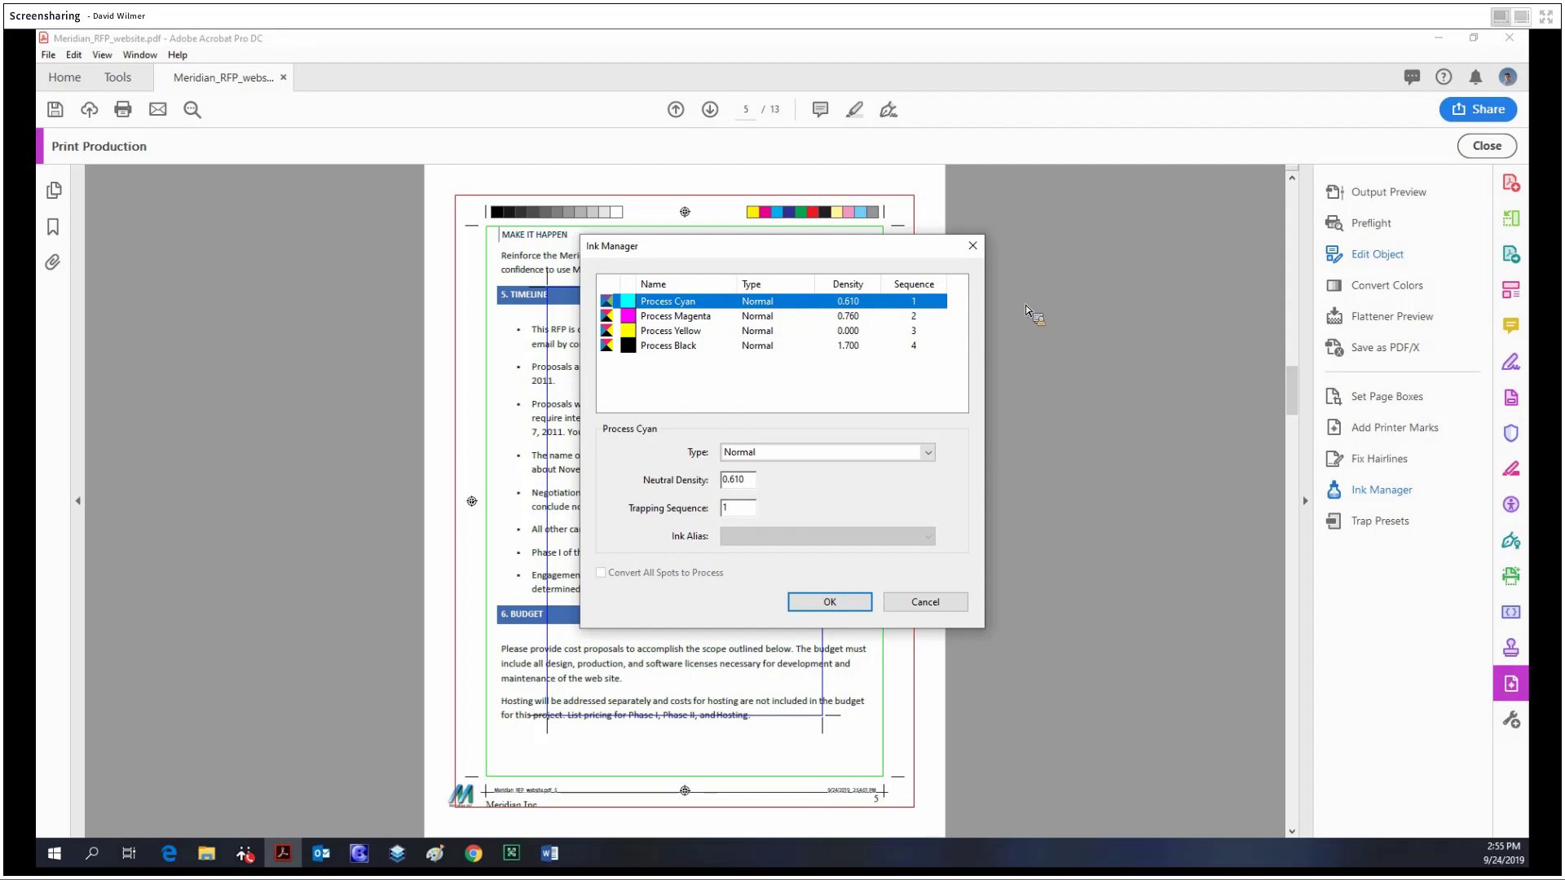
pyautogui.click(757, 320)
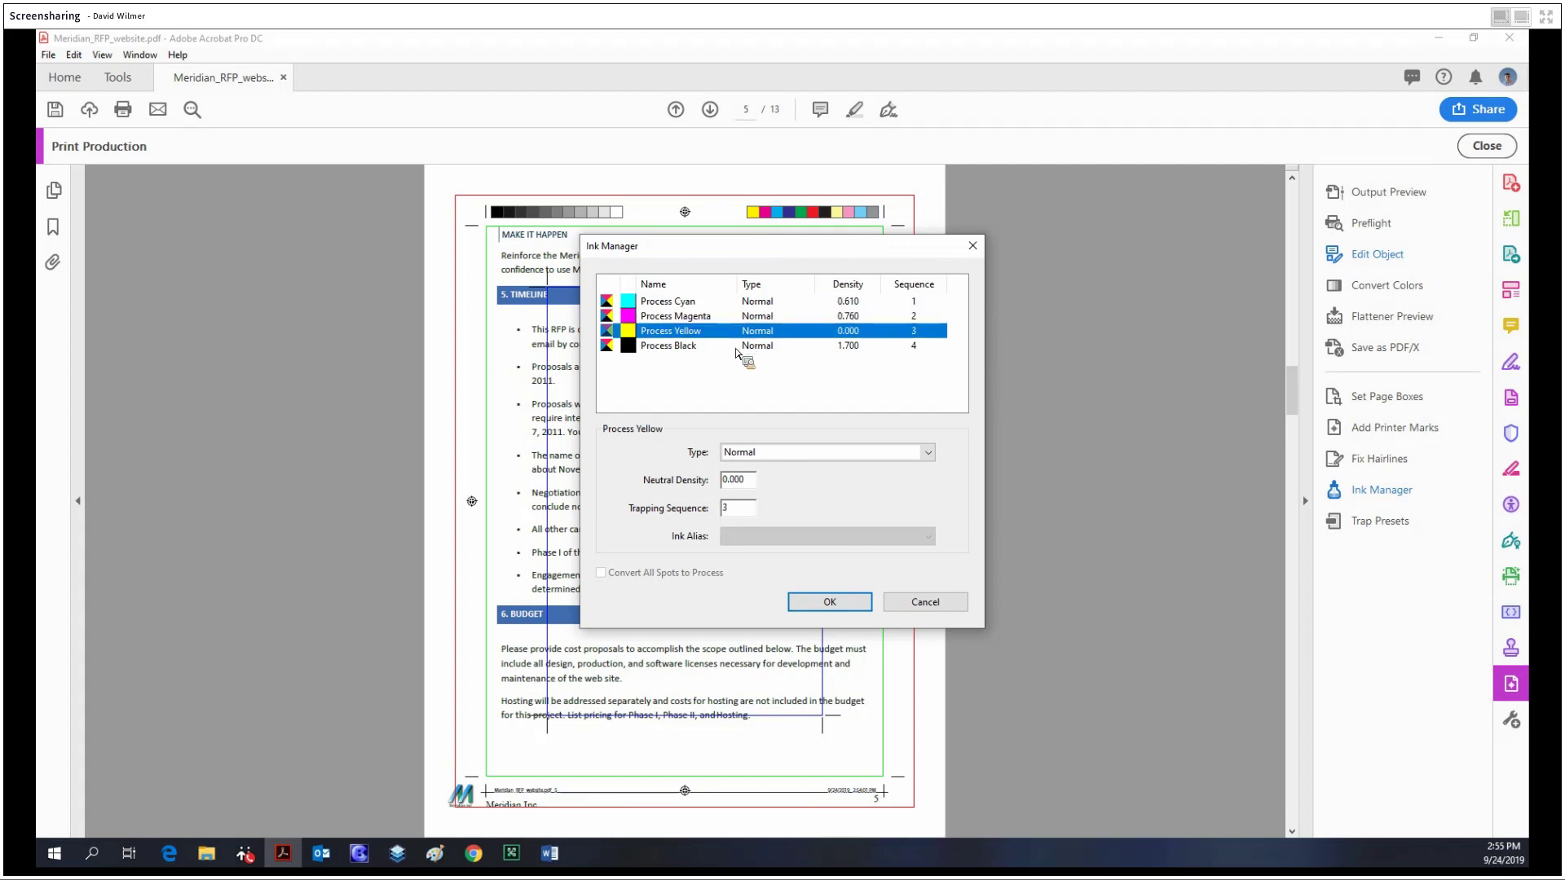
pyautogui.click(736, 346)
pyautogui.click(733, 316)
pyautogui.click(732, 301)
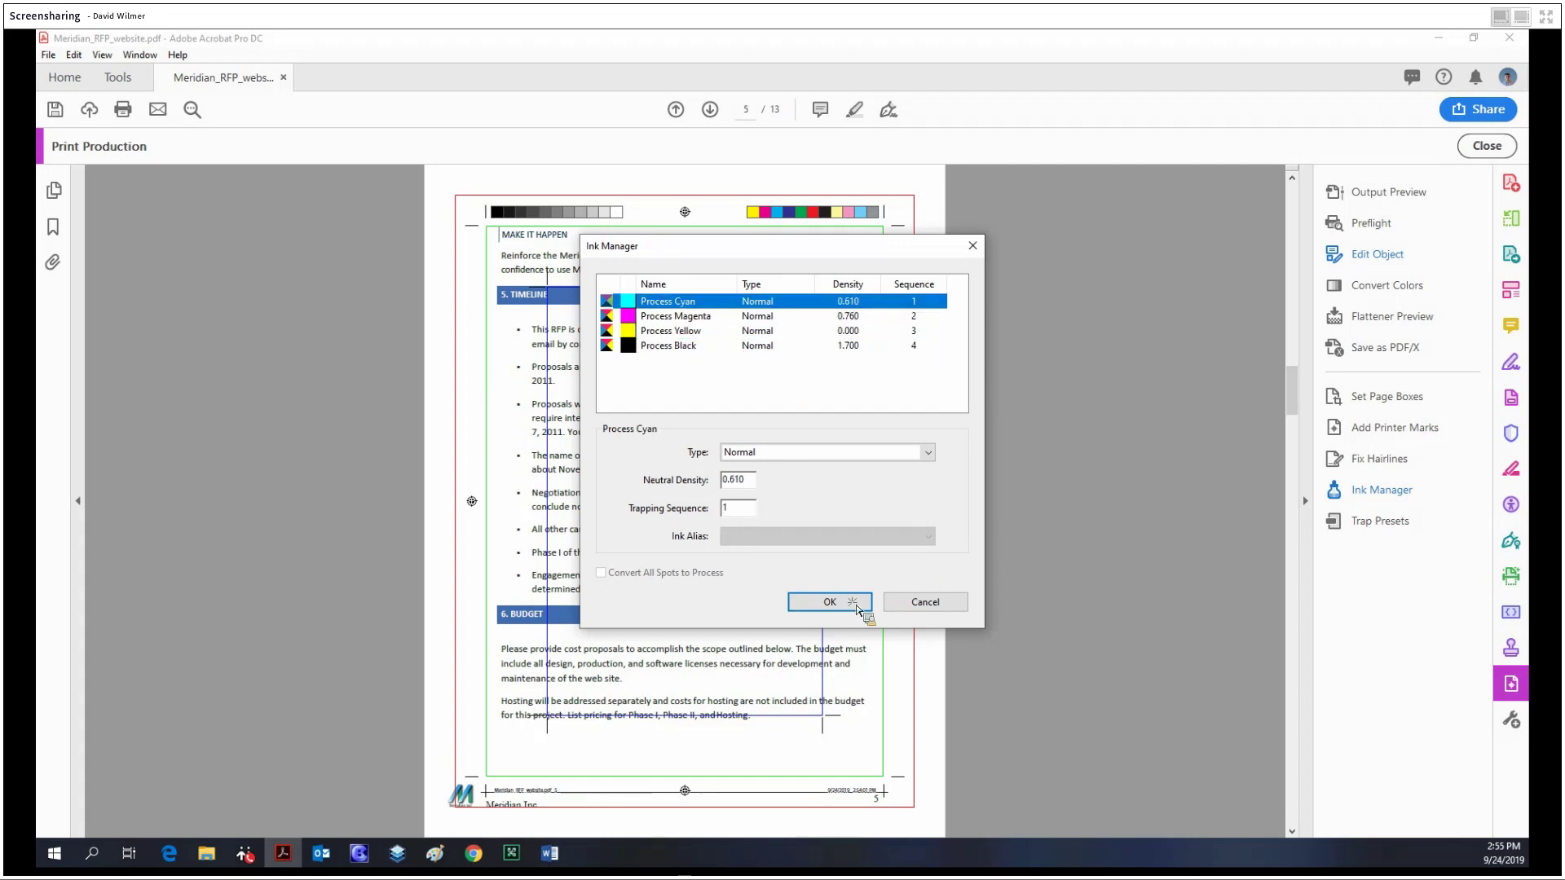
pyautogui.click(829, 602)
pyautogui.click(1392, 522)
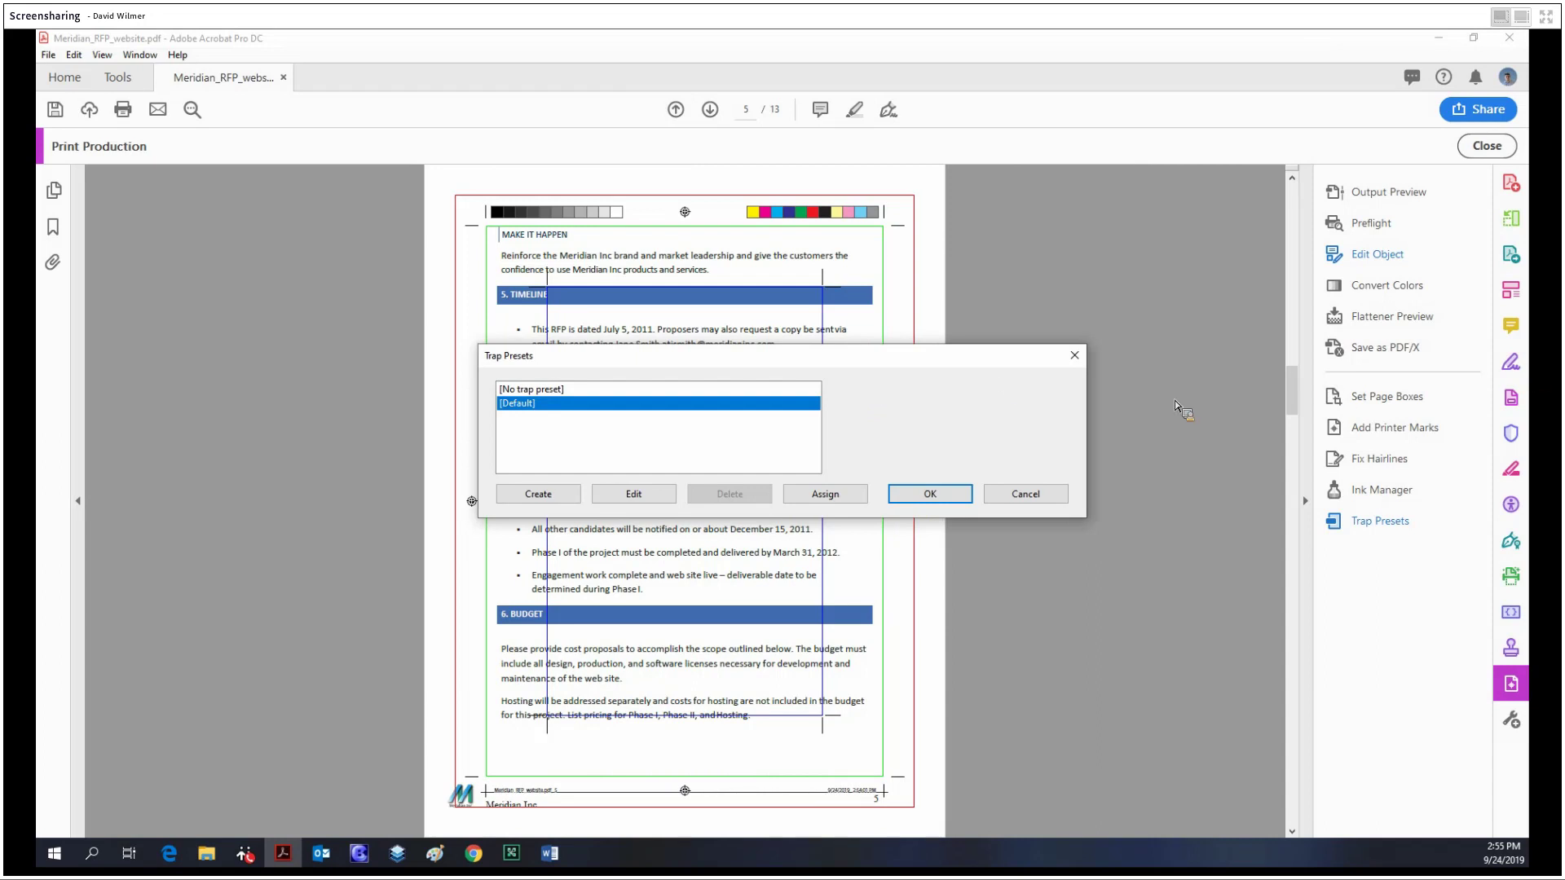
# Step: Review New Trap Preset options, discard the unnamed preset, and close Trap Presets
pyautogui.click(536, 496)
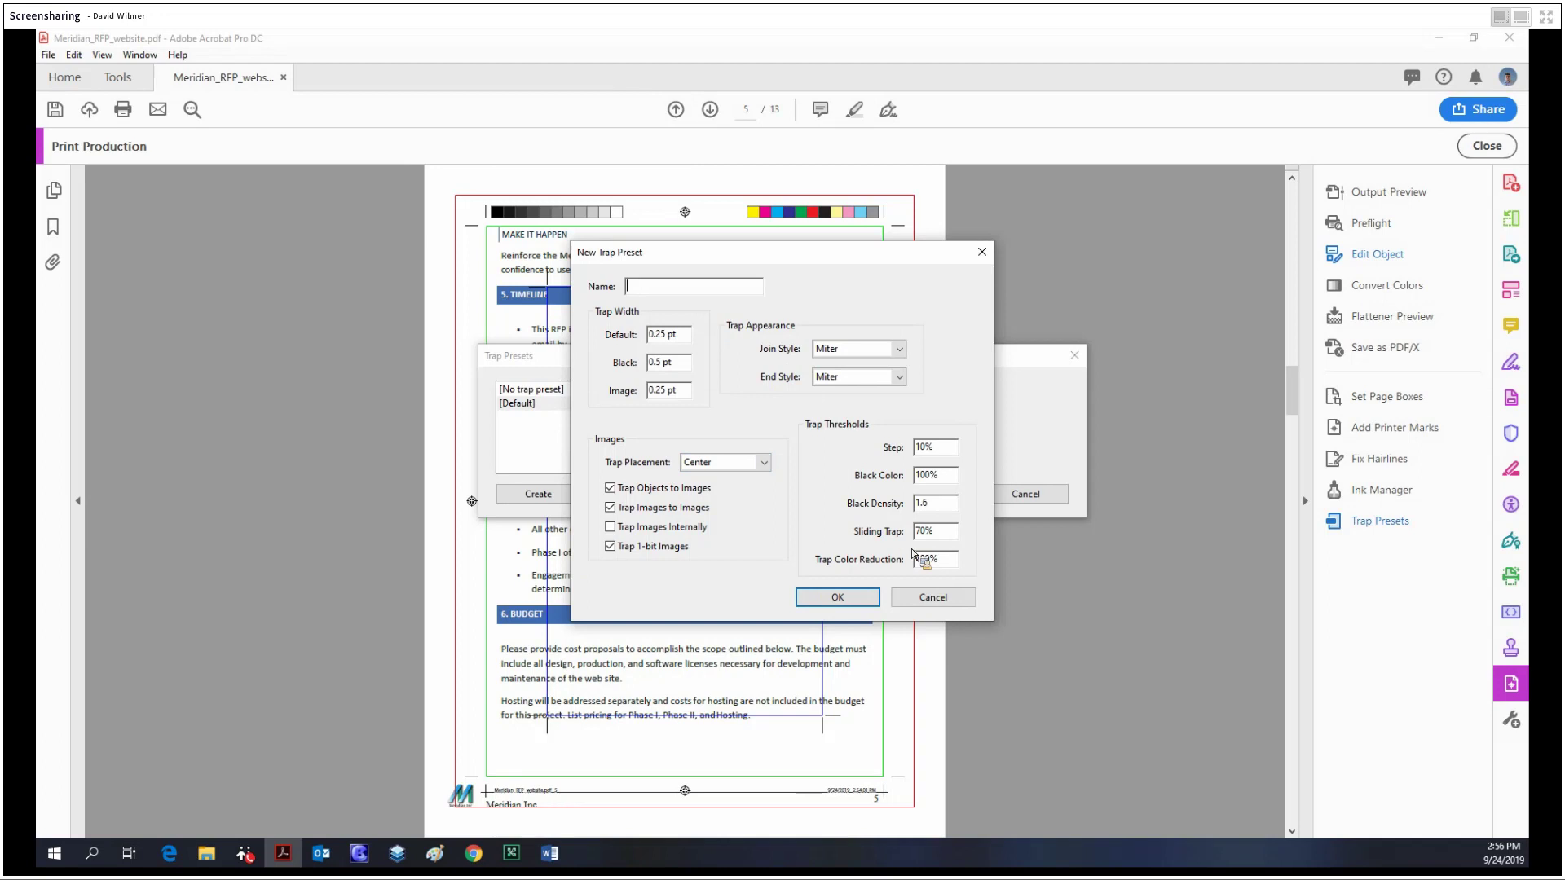
pyautogui.click(837, 598)
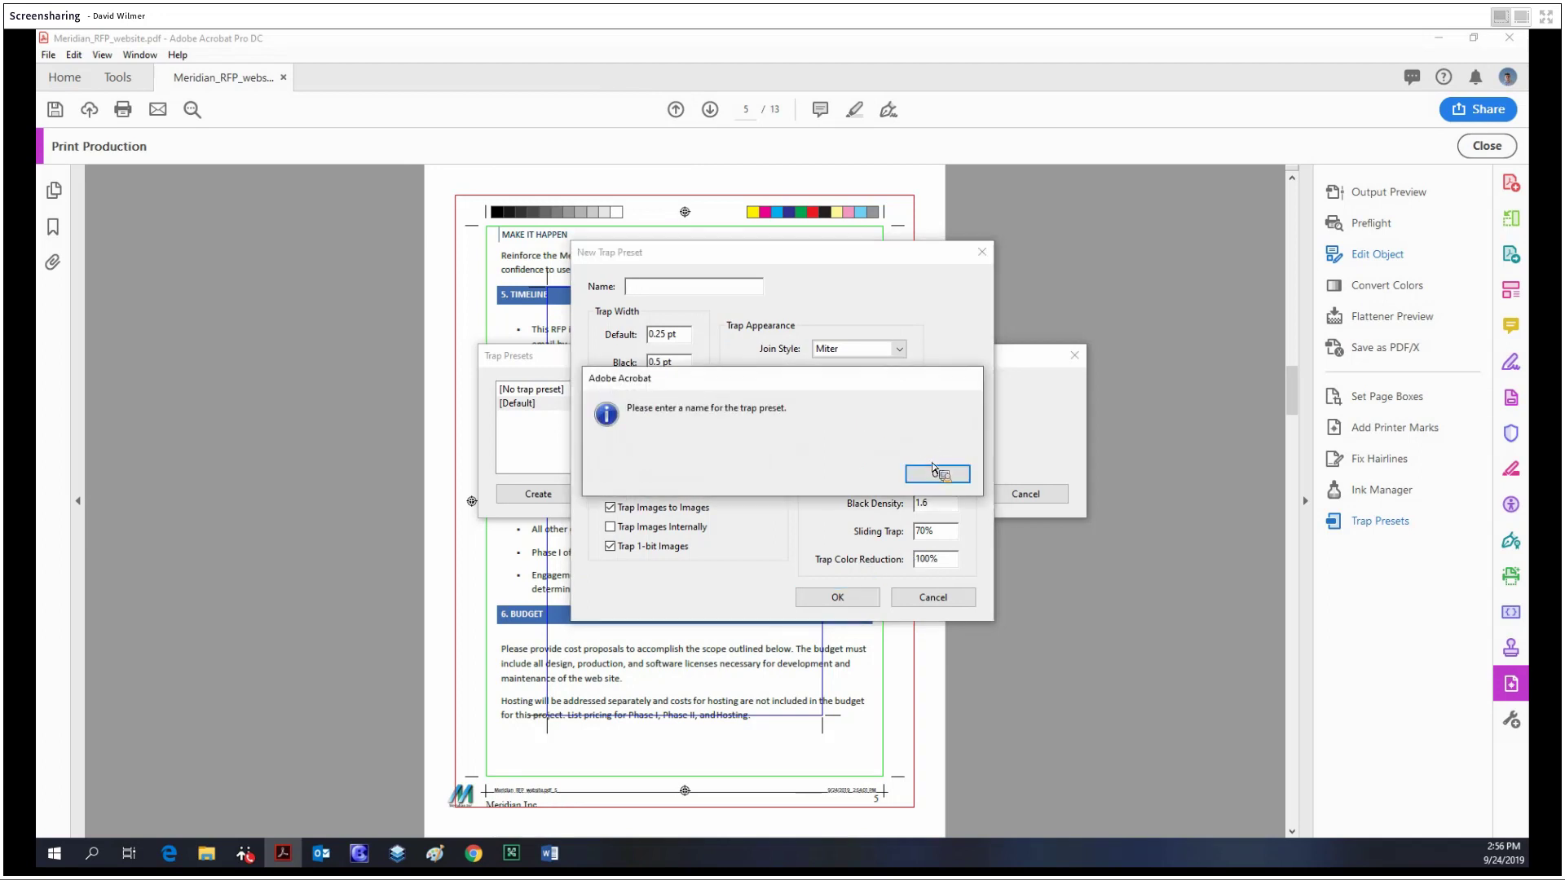
pyautogui.click(937, 471)
pyautogui.click(930, 599)
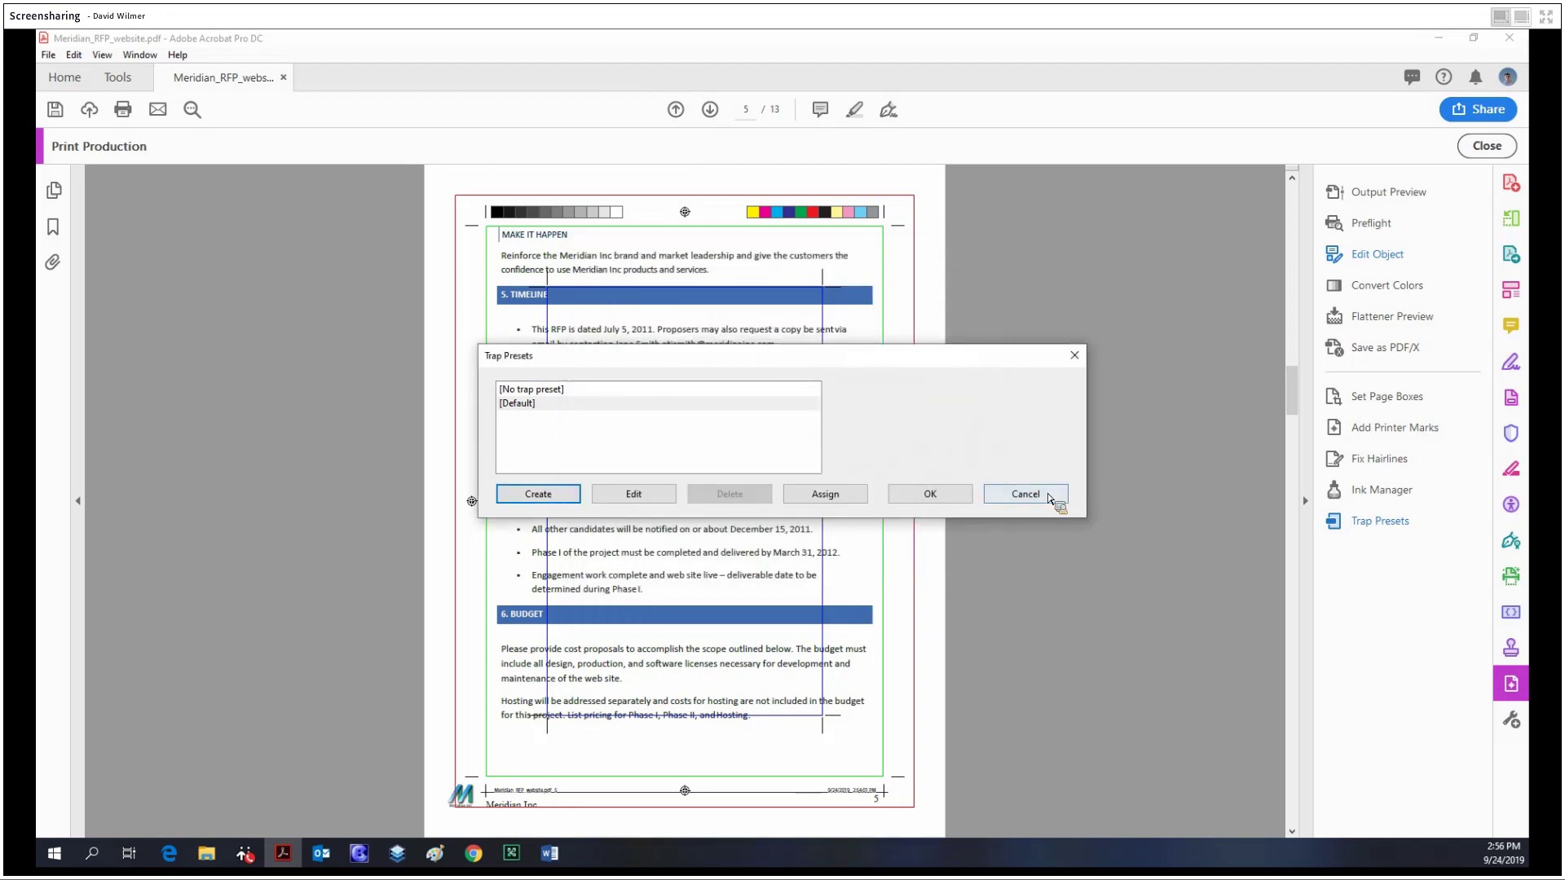
pyautogui.click(949, 496)
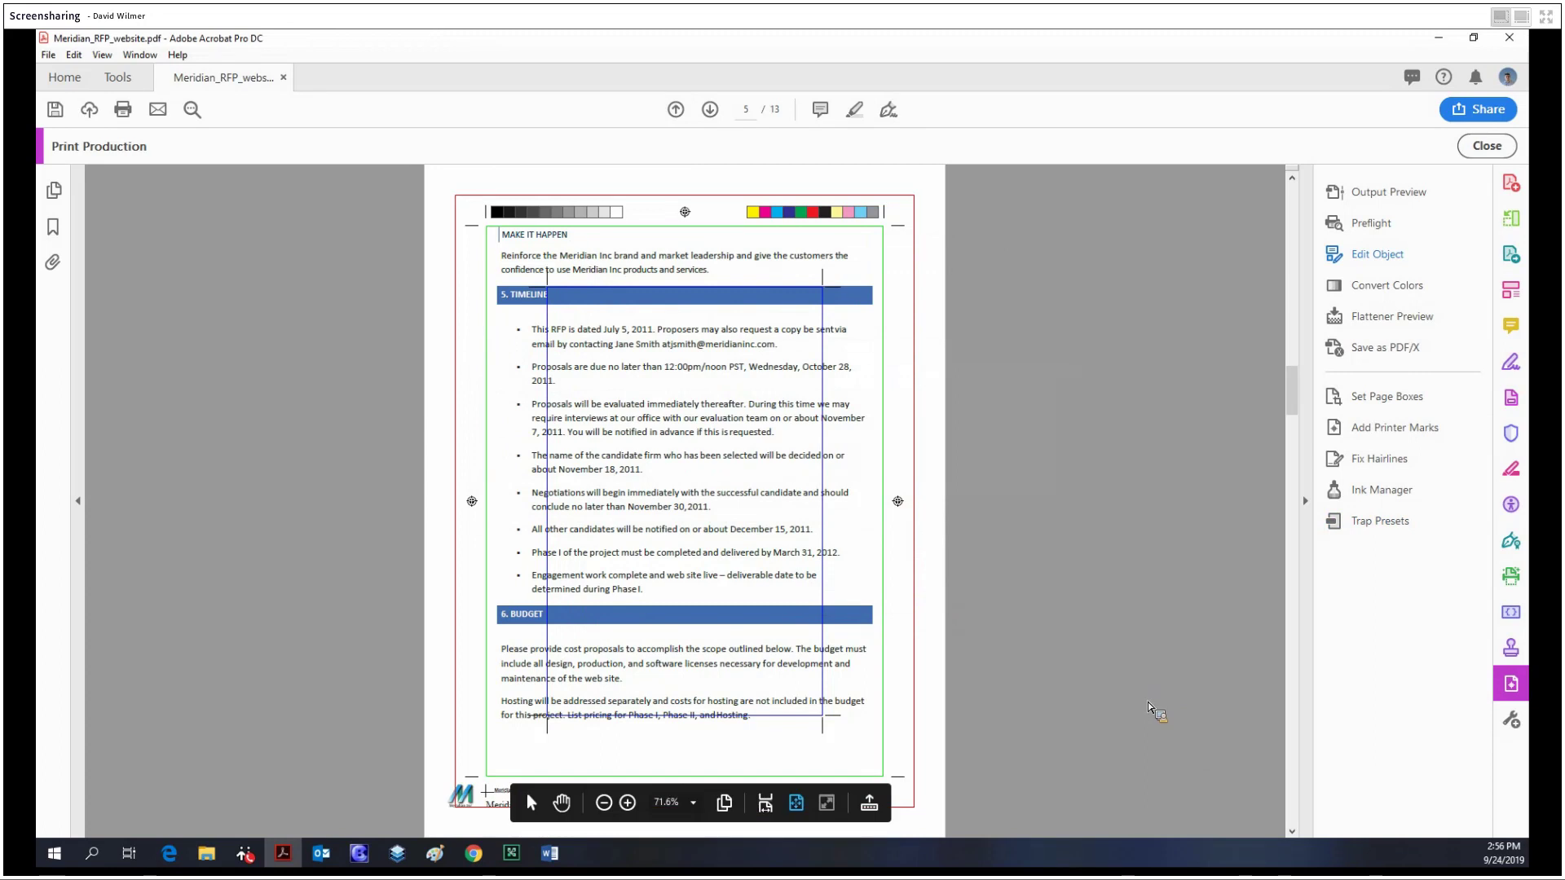
pyautogui.press('Home')
pyautogui.scroll(-4, 1182, 487)
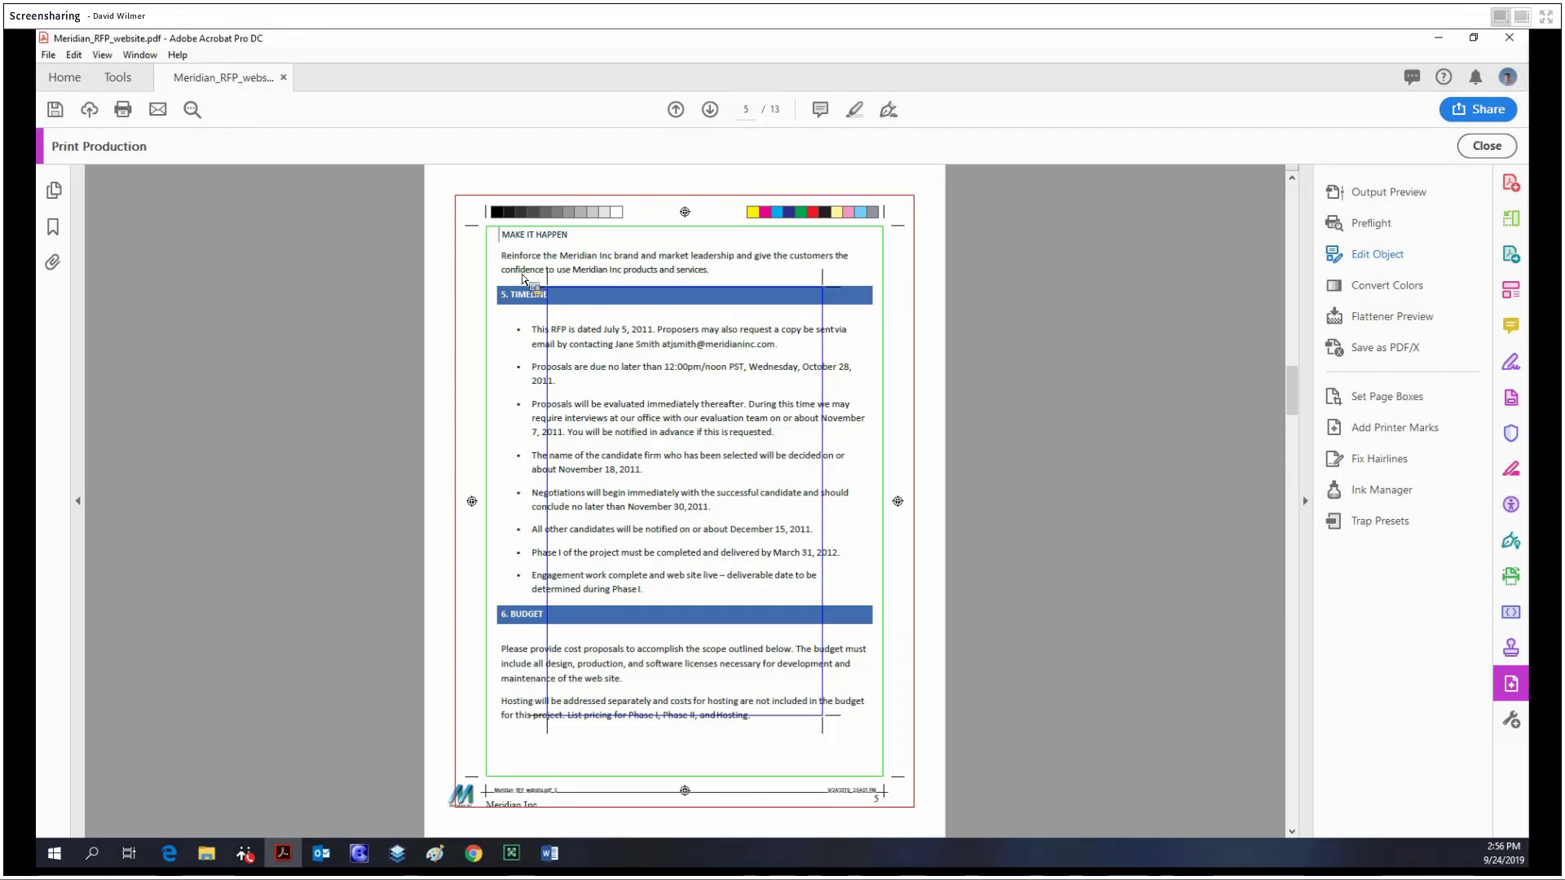
# Step: Show the Tools center, then switch over to Excel
pyautogui.click(124, 79)
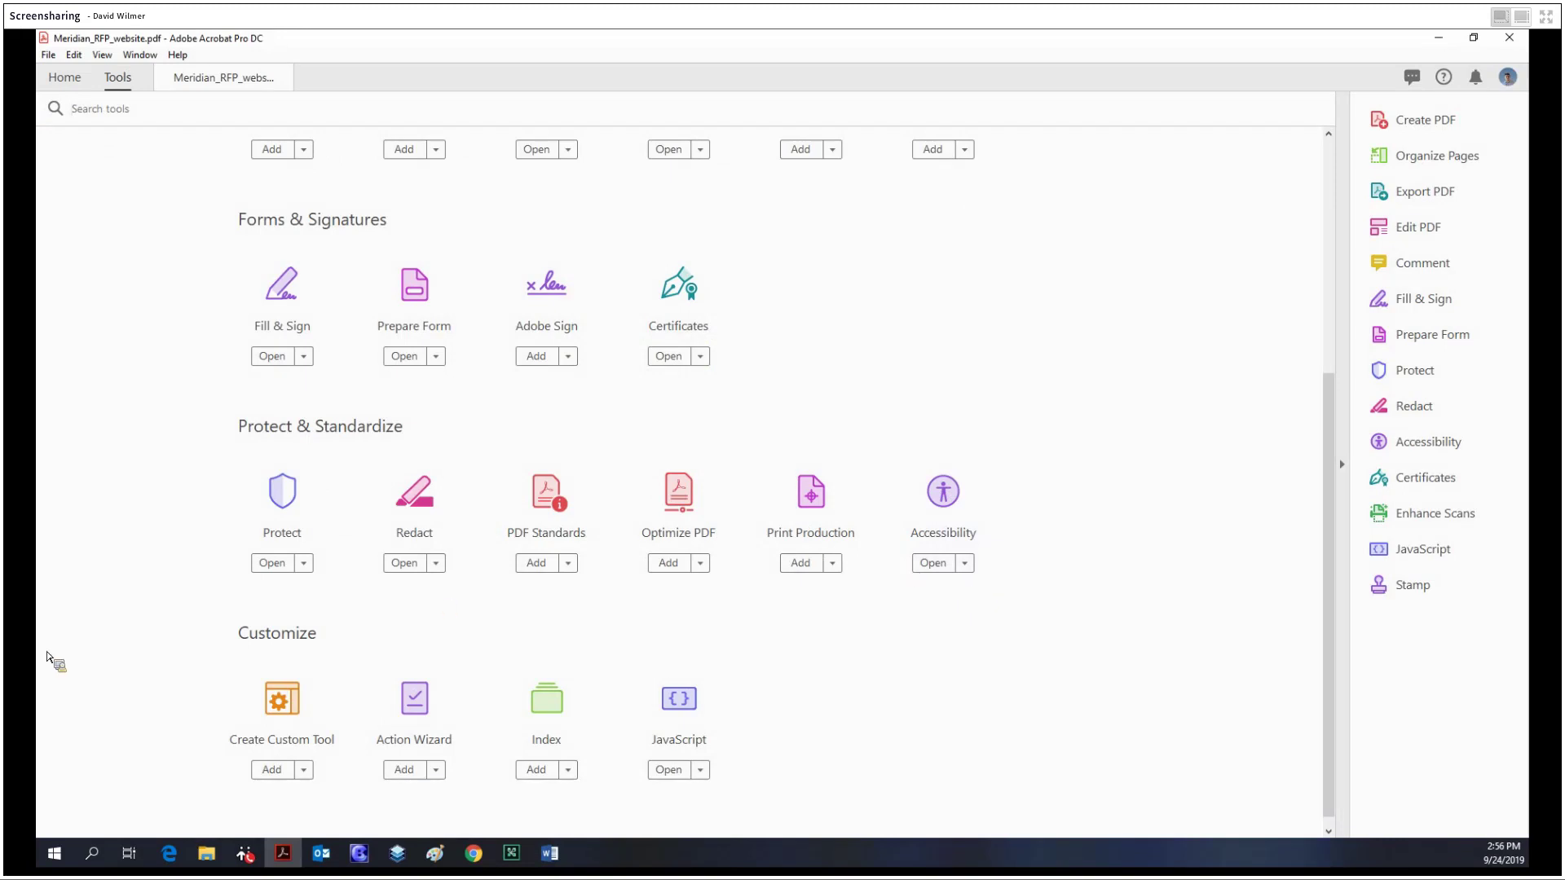
pyautogui.hotkey('alt', 'Tab')
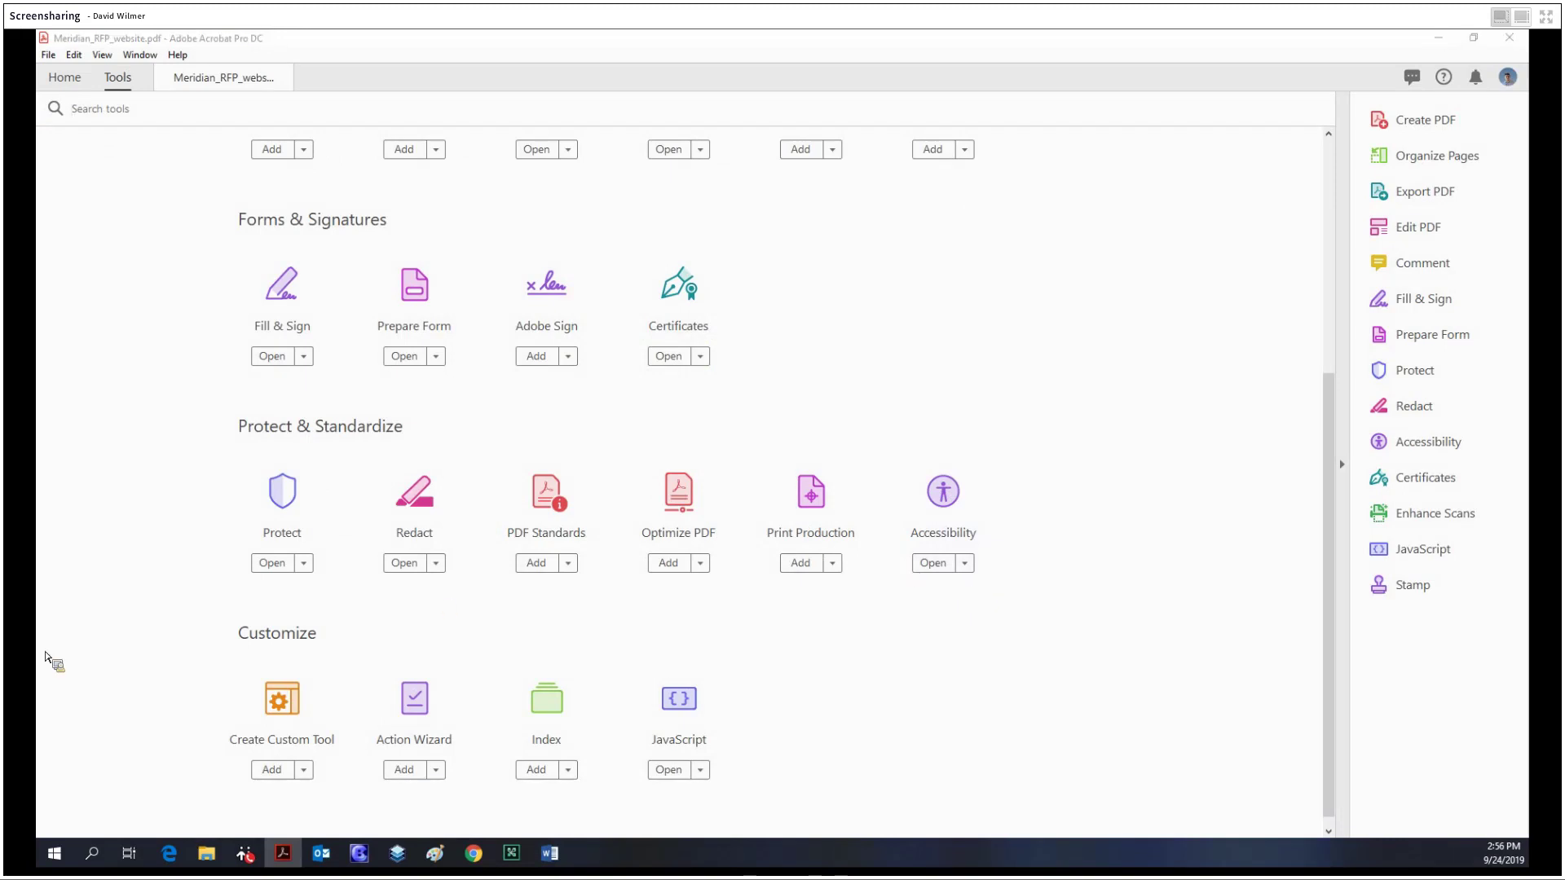